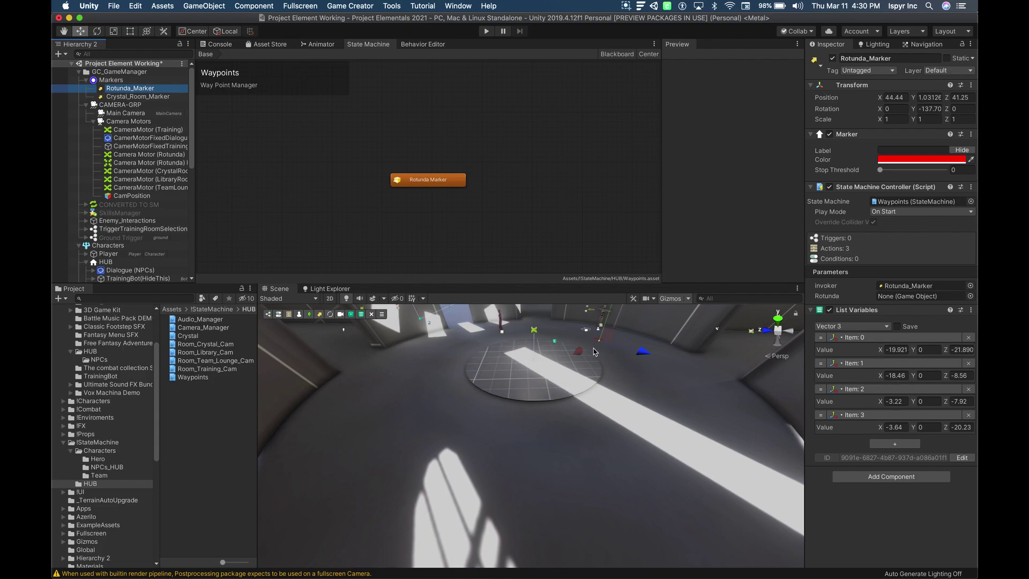
Drag Rotunda_Marker in the Scene view, then undo so the marker stays where it was.
mouse_move(581, 354)
left_mouse_down()
mouse_move(437, 460)
mouse_move(471, 416)
left_mouse_up()
key("super+z")
key("super+z")
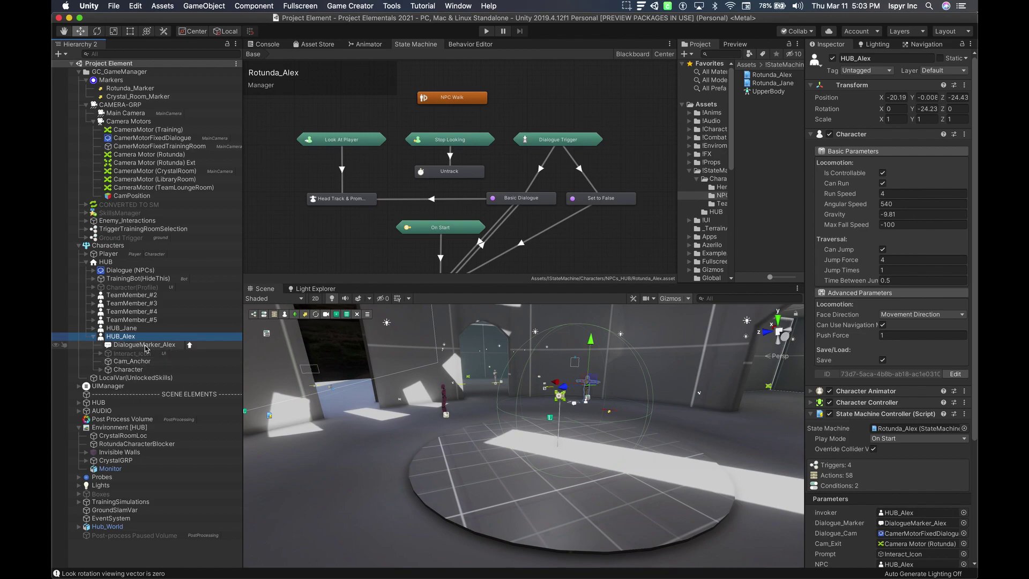
Inspect DialogueMarker_Alex and Interact_Icon under HUB_Alex while orbiting the Scene view around the characters.
left_click(145, 347)
left_click_drag(627, 443, 420, 398, "alt")
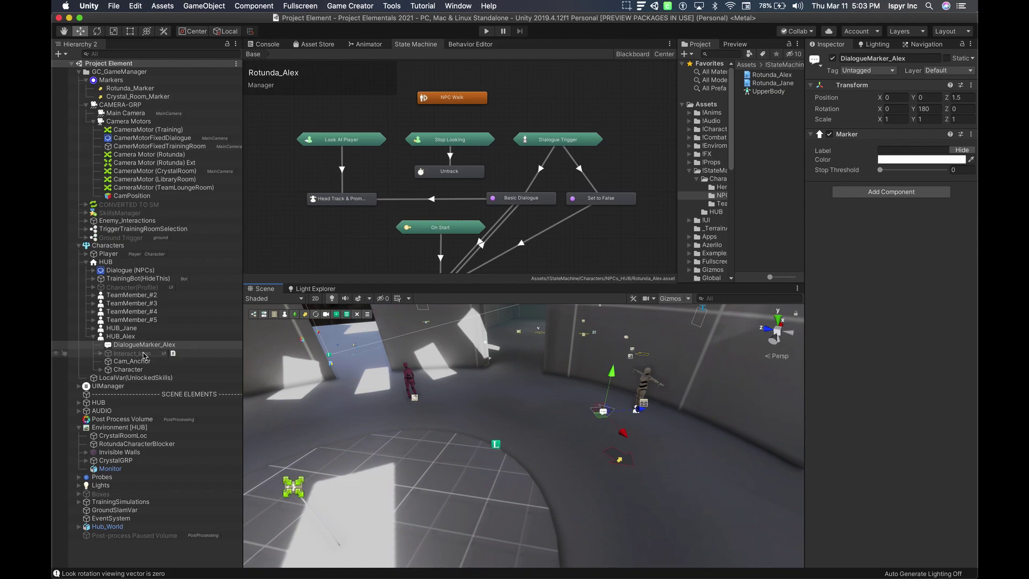
left_click(144, 355)
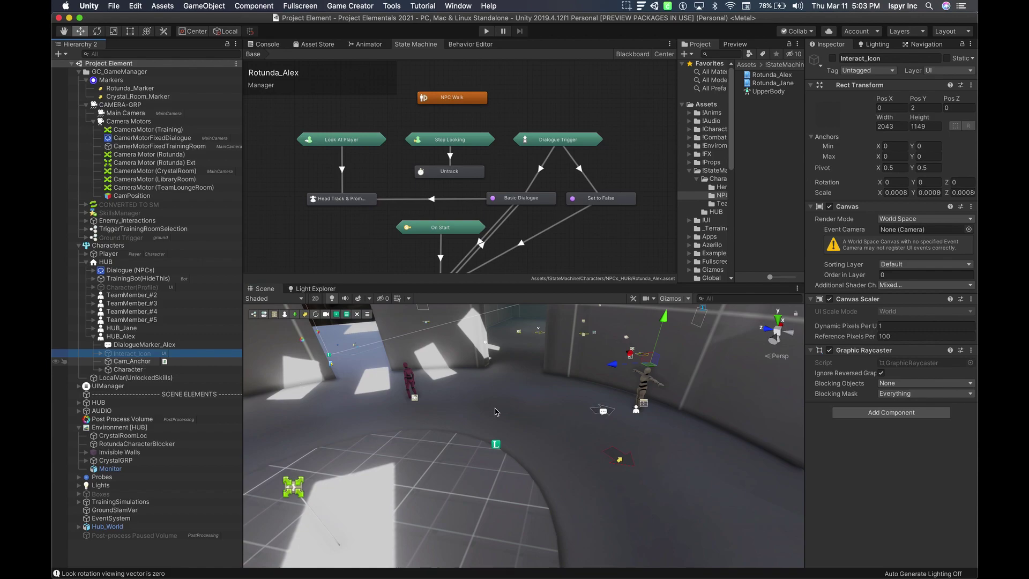
left_click_drag(713, 397, 731, 385, "alt")
left_click_drag(715, 439, 702, 418, "alt")
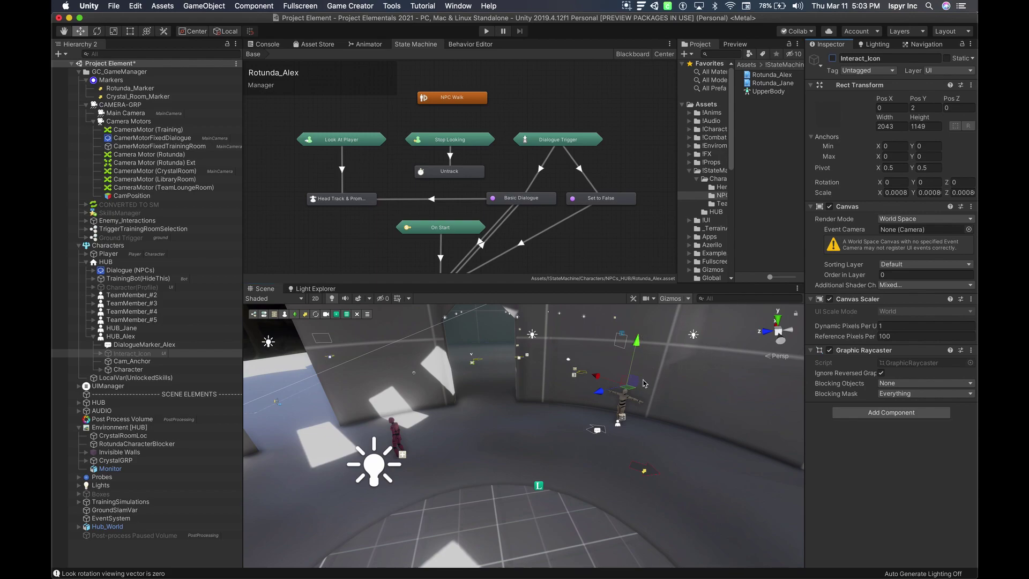
Activate Interact_Icon with Alt+Shift+A and scroll HUB_Alex's Inspector to its Parameters.
key("alt+shift+a")
scroll(699, 357, "up", 5)
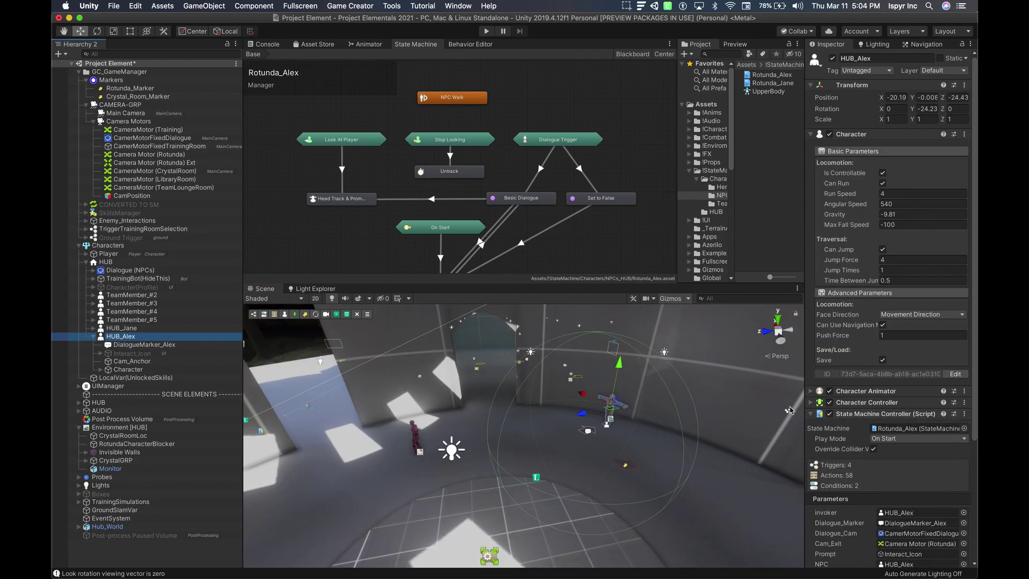
scroll(892, 432, "down", 5)
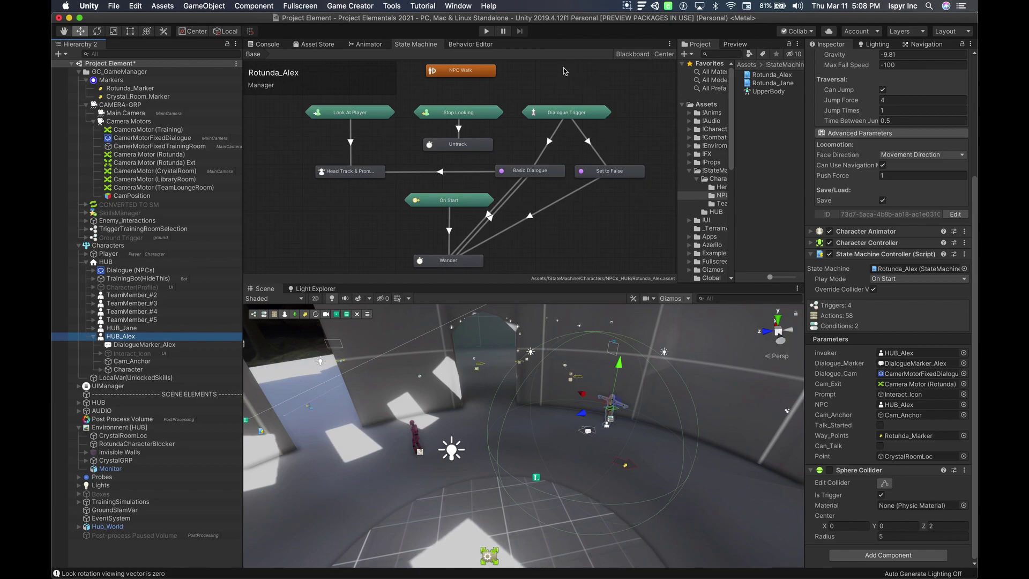
Show the Blackboard to review Cam_Exit, Cam_Anchor and Point parameters, then hide it.
left_click(631, 54)
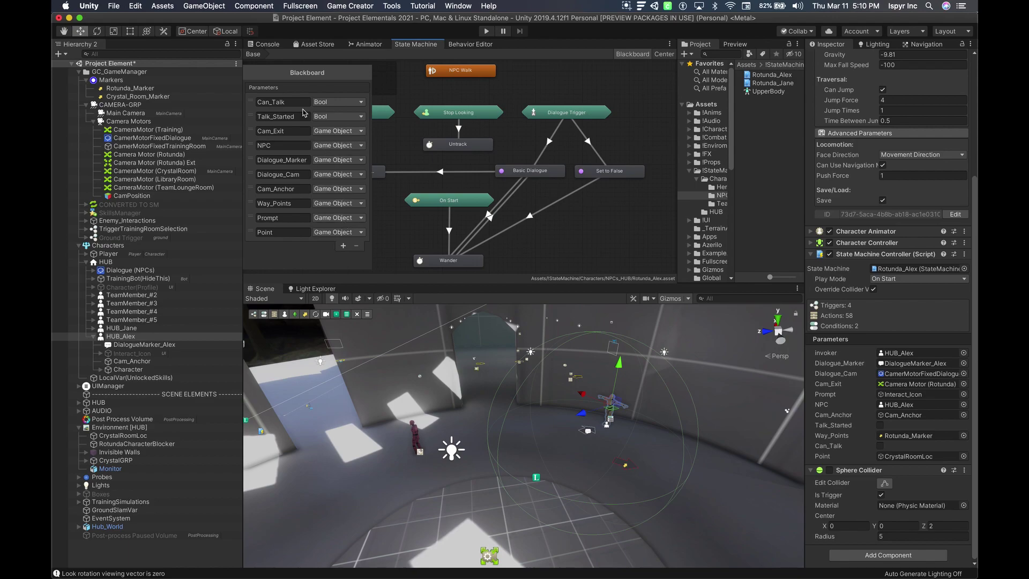
left_click(621, 56)
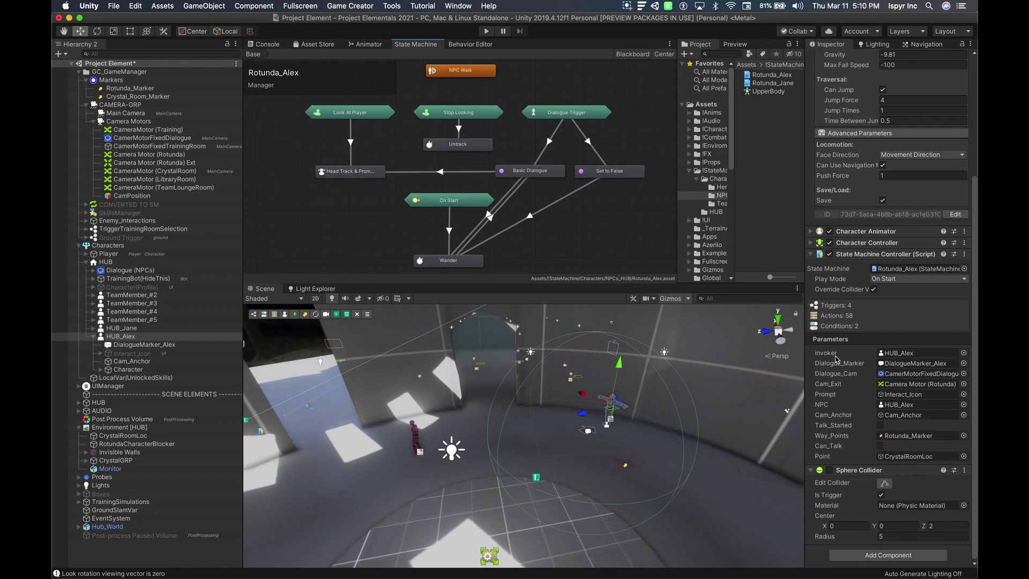
Ping the objects assigned to Dialogue_Marker and Prompt, and inspect Cam_Anchor.
left_click(902, 365)
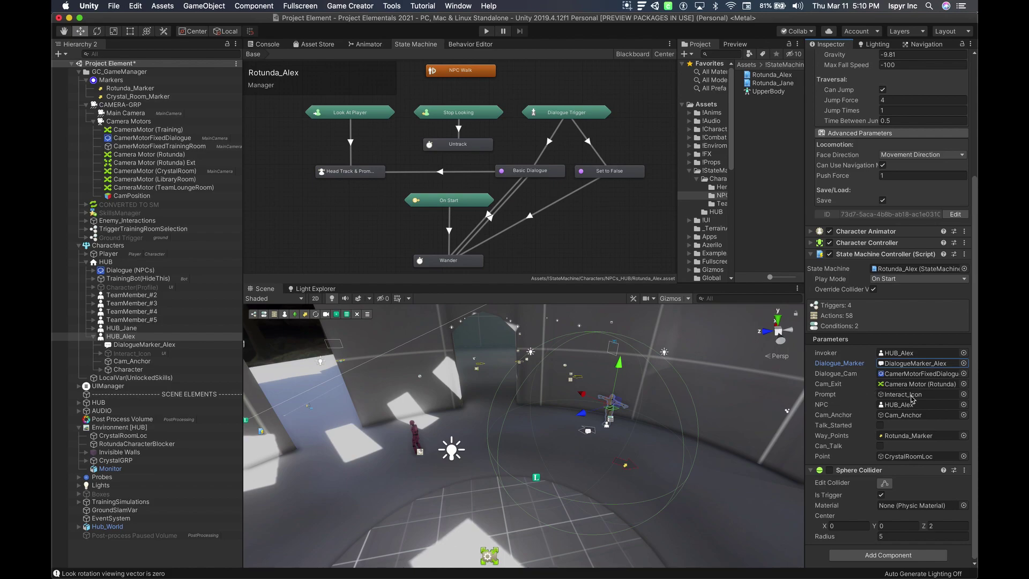
left_click(913, 399)
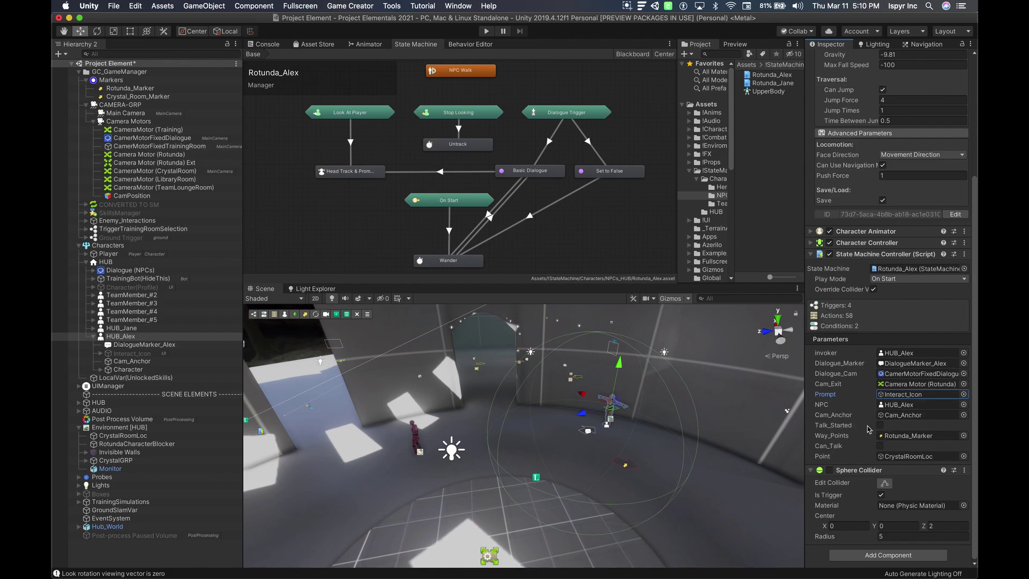
left_click(129, 361)
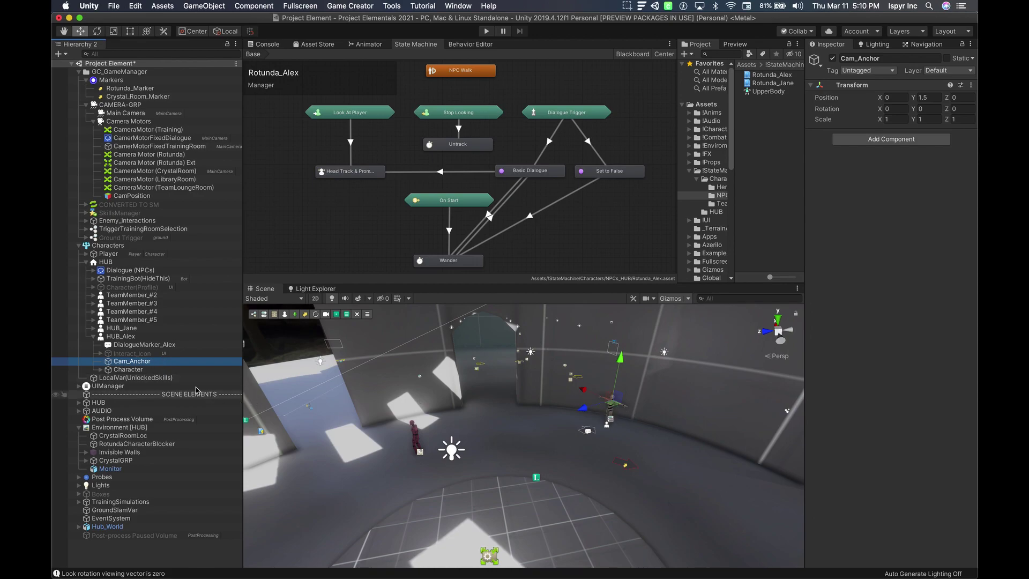
left_click(121, 336)
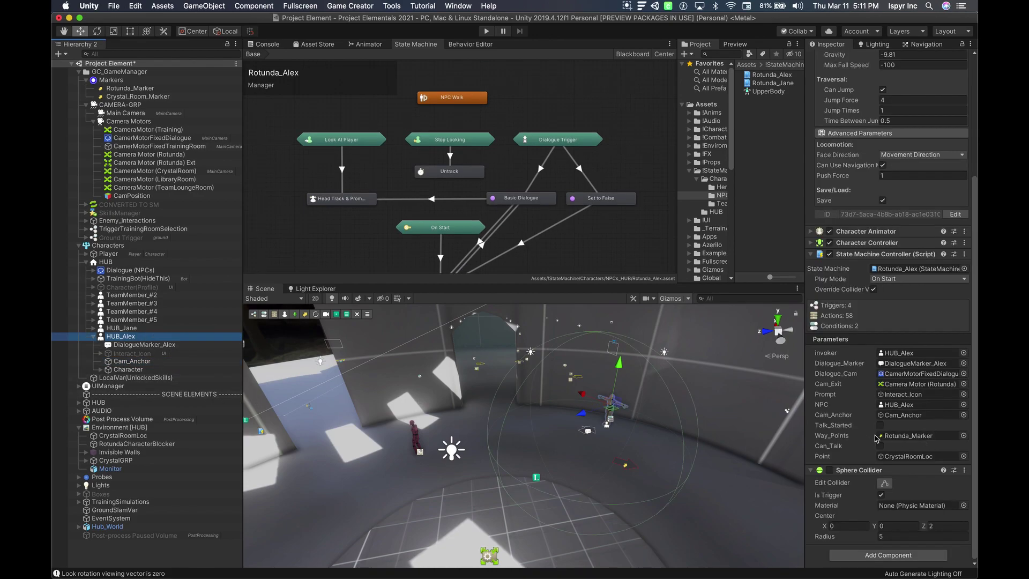
Assign Rotunda_Marker from the Hierarchy to the Way_Points parameter.
left_click(922, 441)
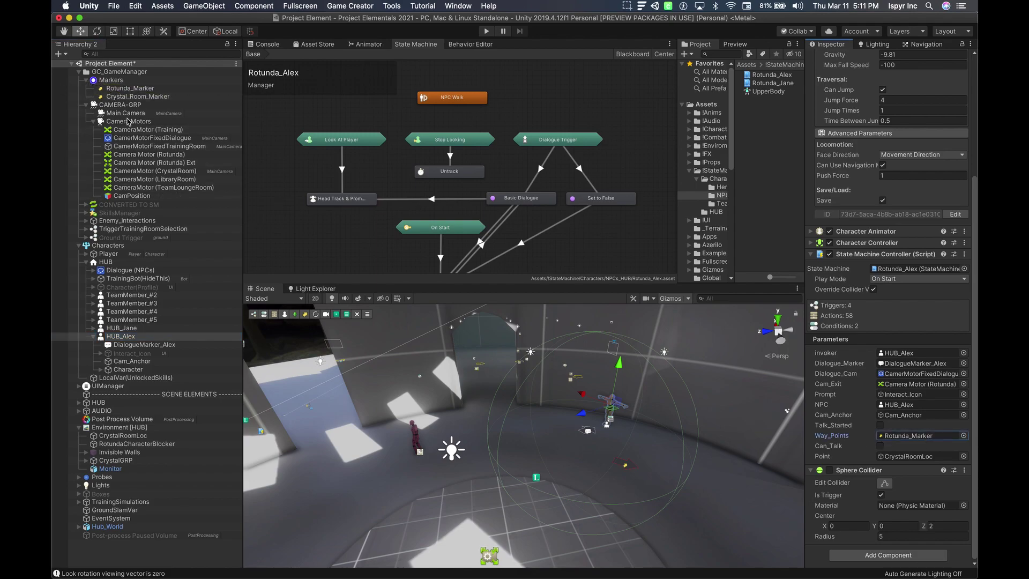
left_click(910, 438)
left_click(129, 89)
left_click_drag(130, 92, 909, 439)
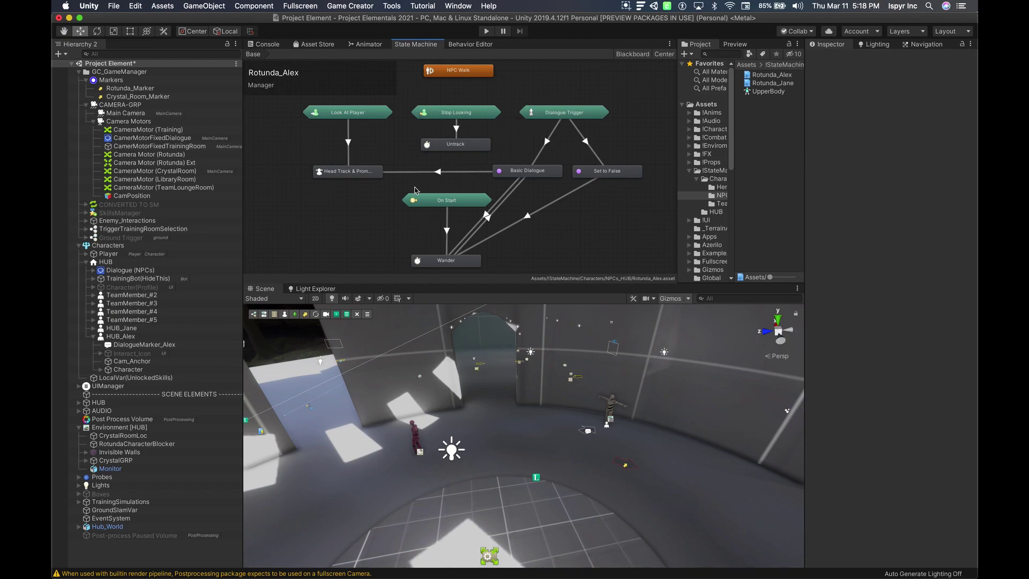
scroll(508, 102, "up", 1)
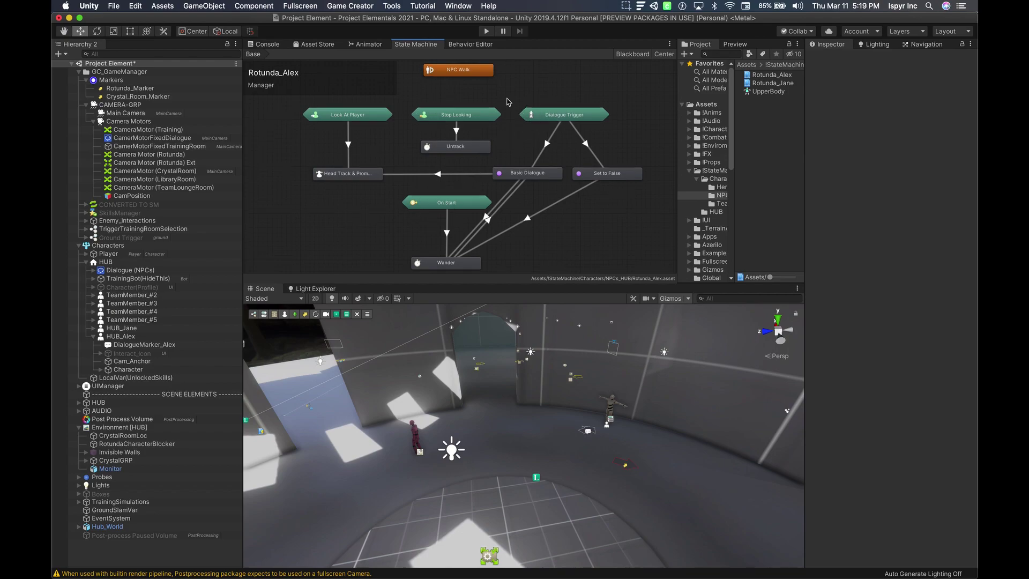
left_click(468, 74)
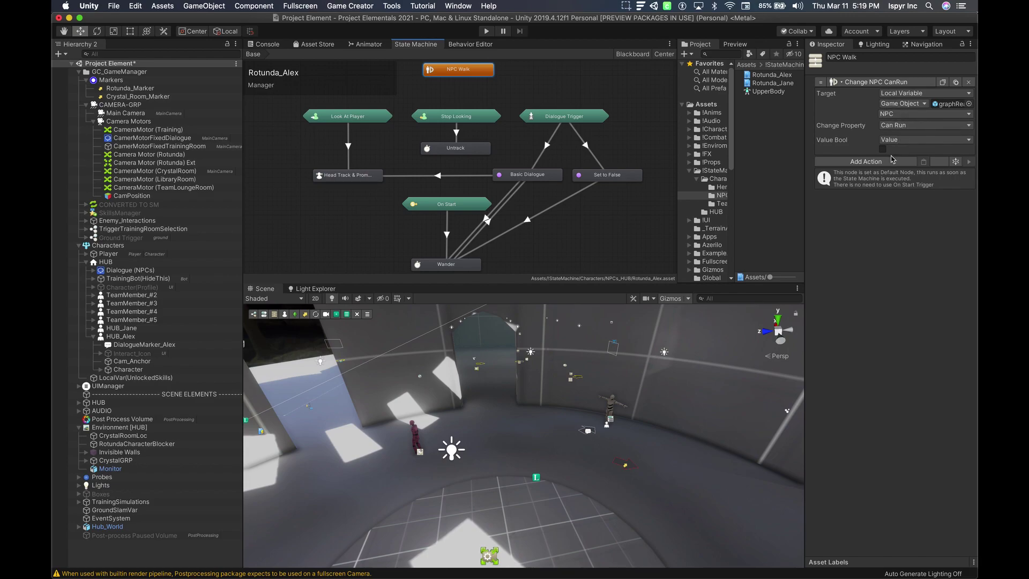
left_click(866, 161)
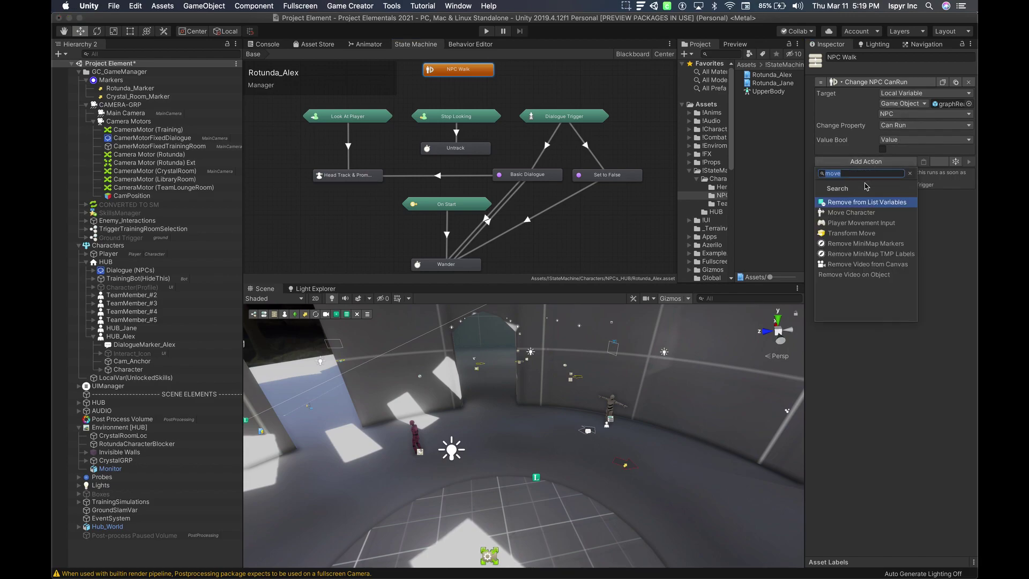
type("chan")
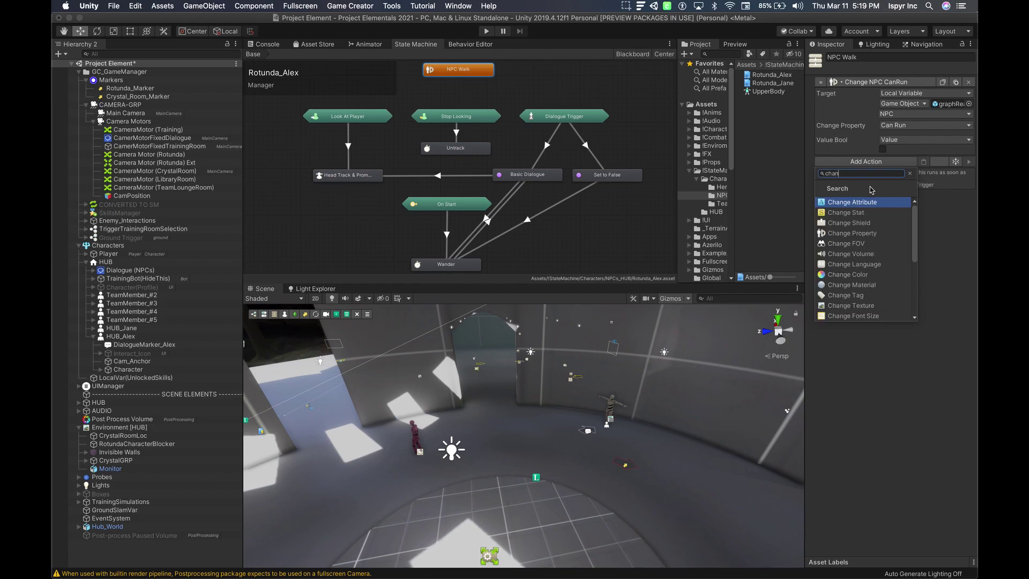
type("ge prop")
left_click(957, 212)
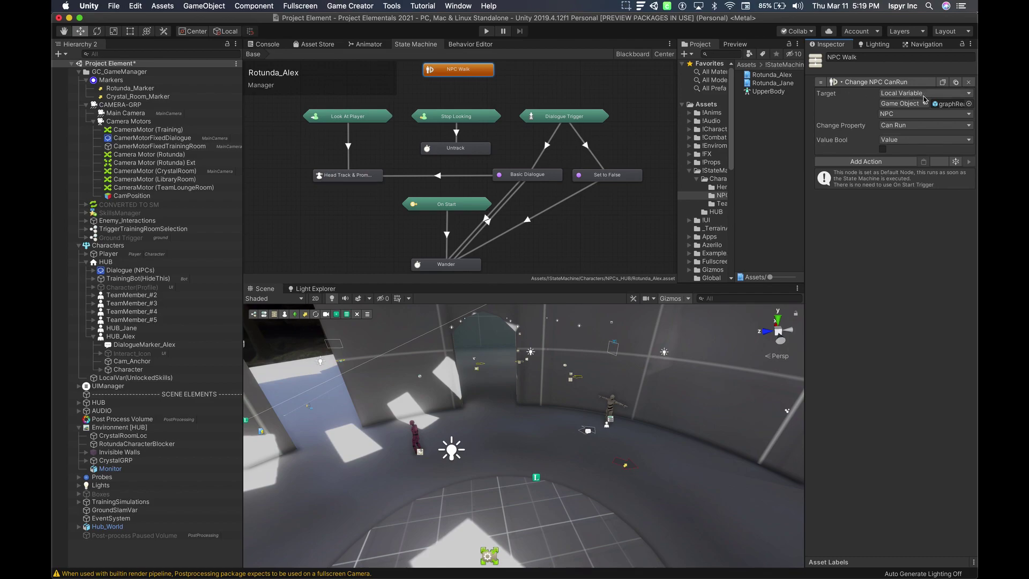
left_click(896, 95)
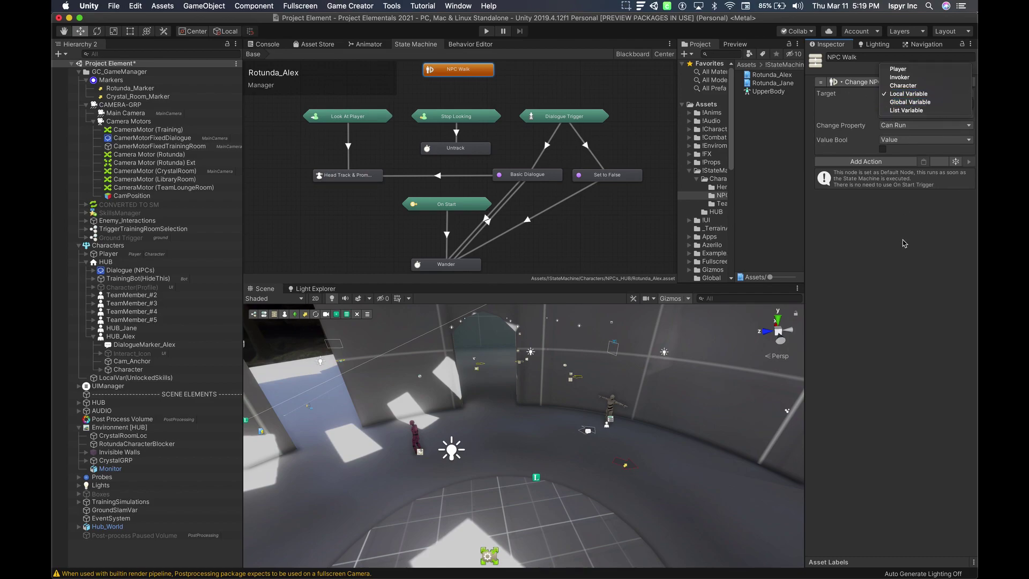
left_click(903, 120)
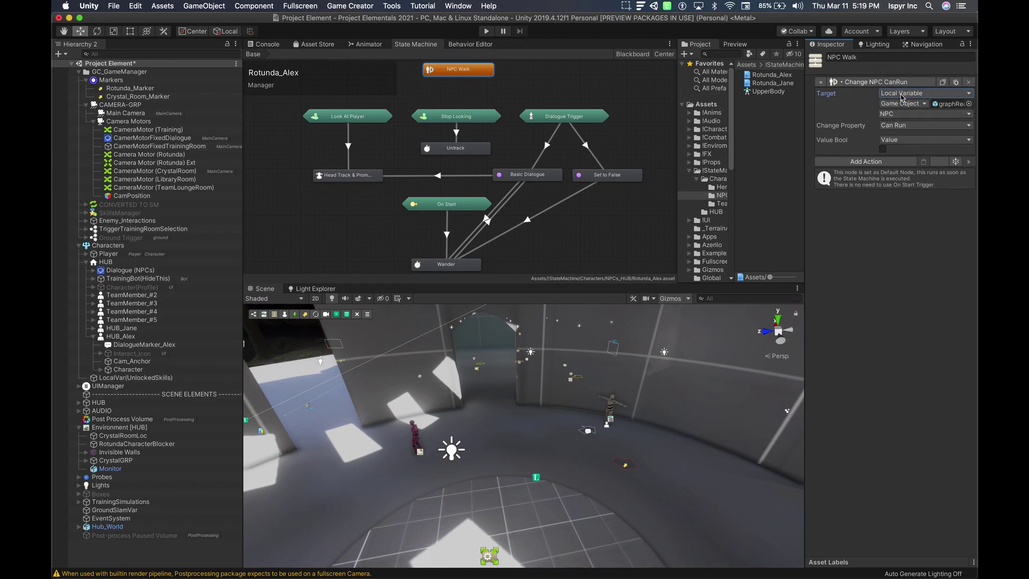
left_click(904, 95)
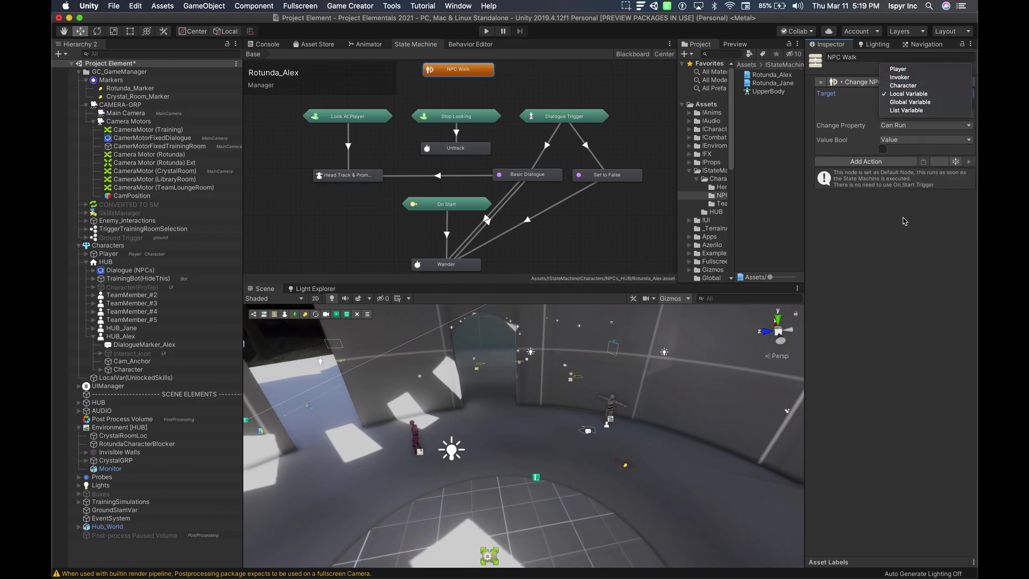
left_click(906, 94)
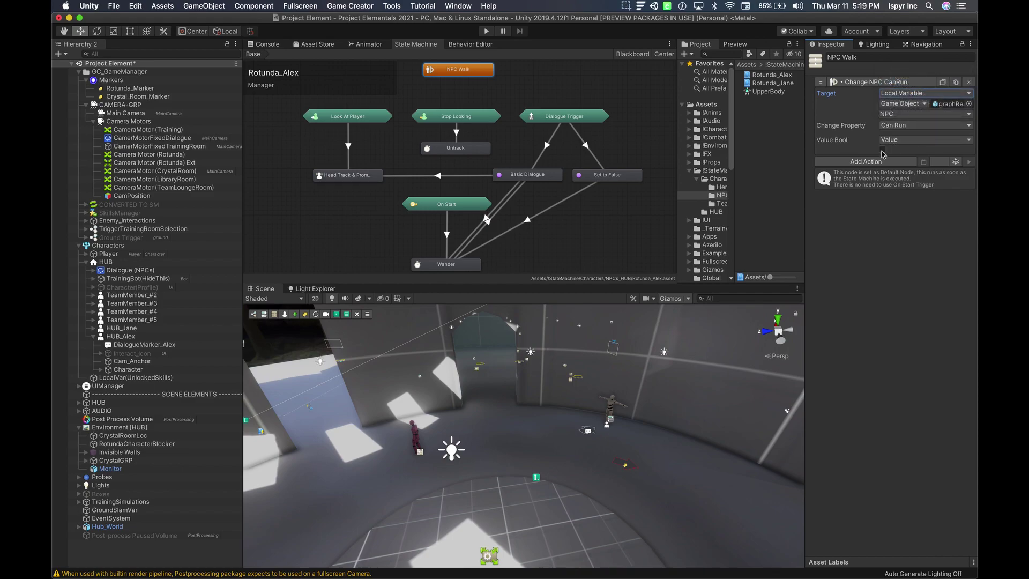
left_click(482, 269)
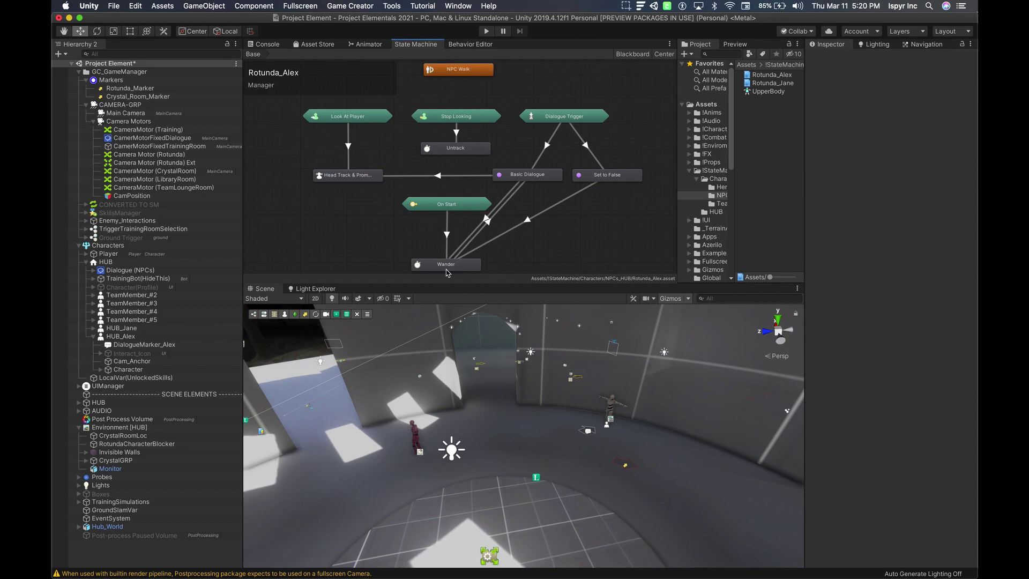
Inspect the On Start transitions, the HUB_Alex settings and the Wander node's actions.
left_click(444, 207)
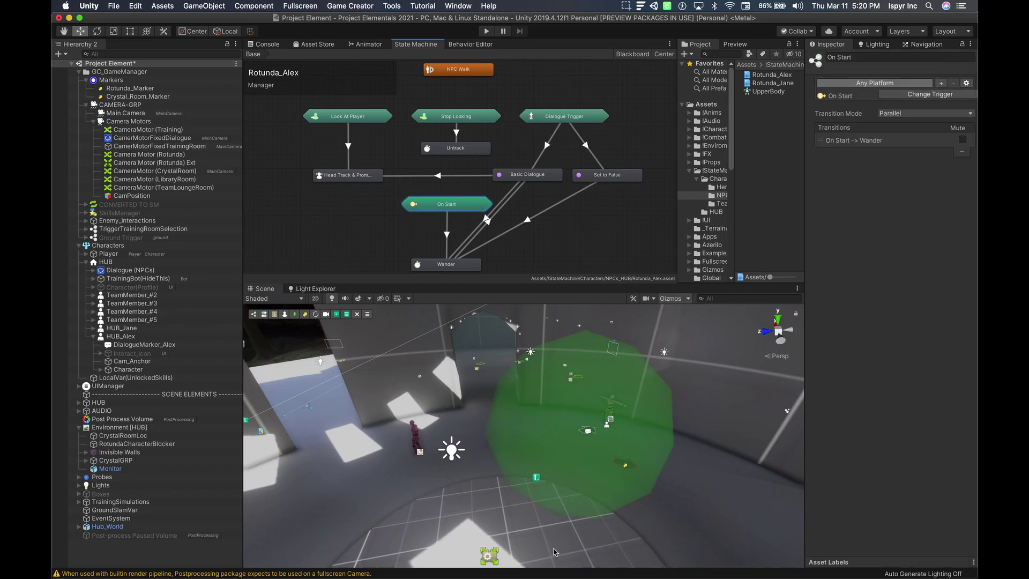
left_click(448, 259)
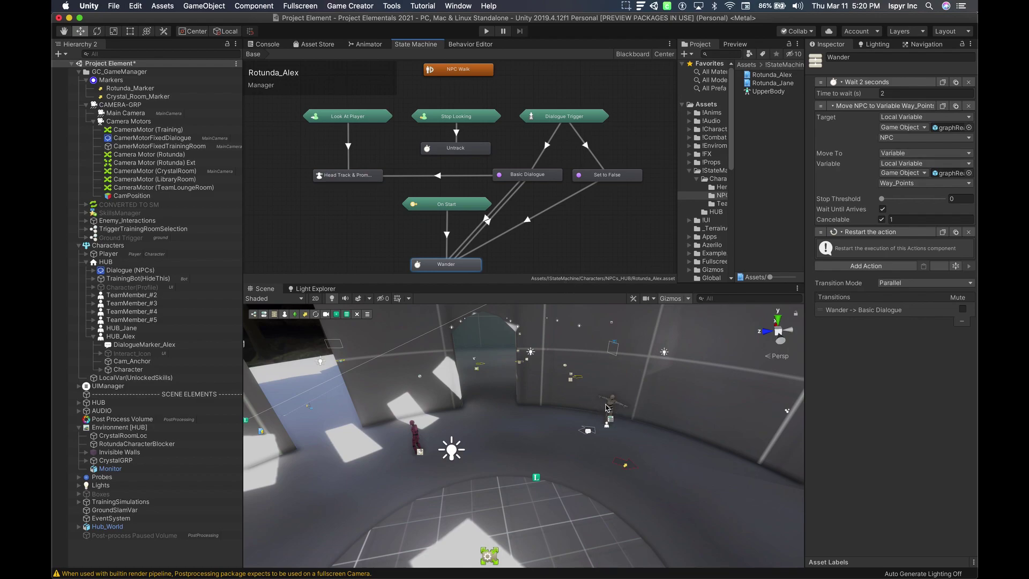
left_click(118, 336)
scroll(912, 434, "down", 5)
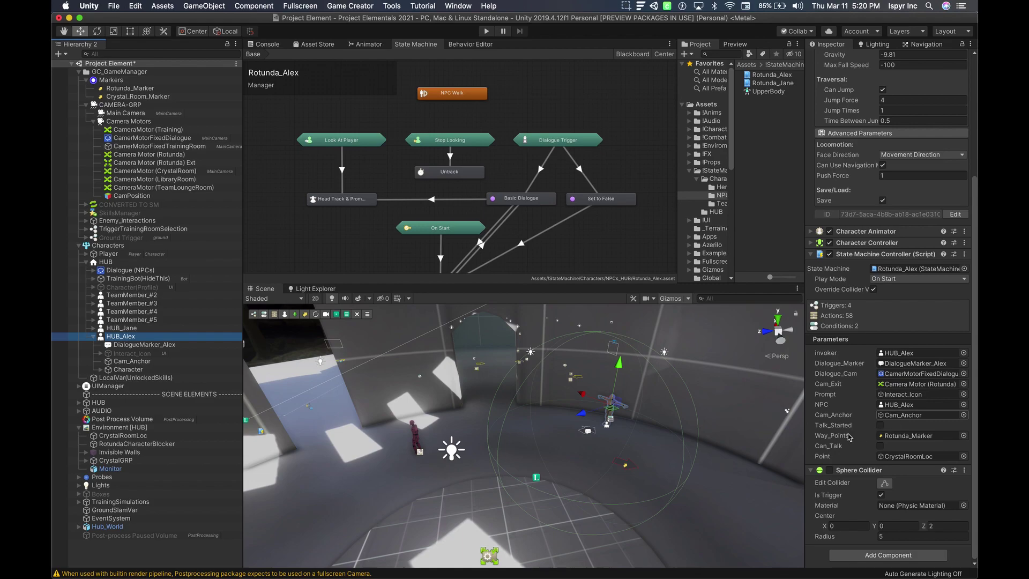
scroll(550, 251, "down", 2)
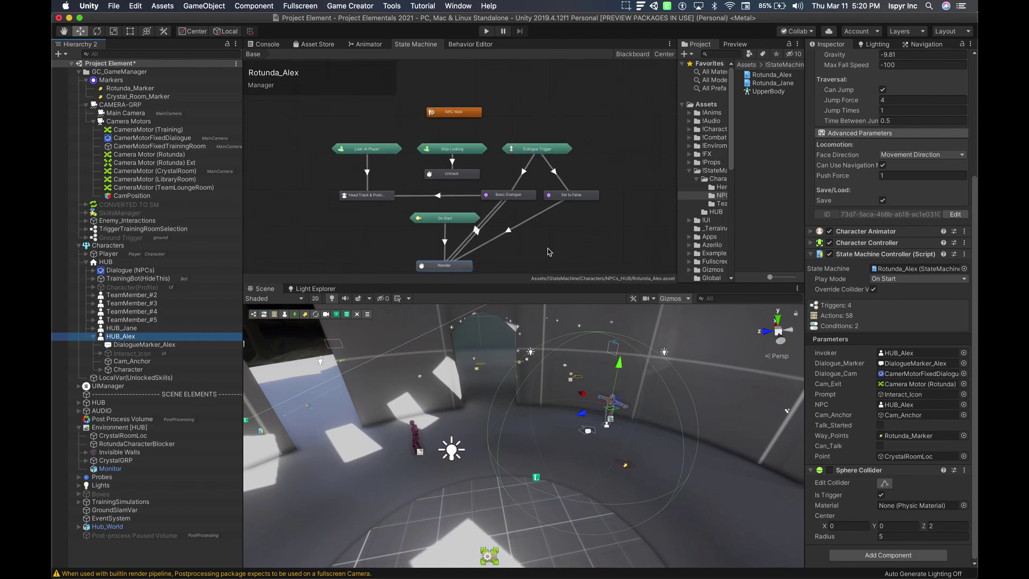
scroll(549, 251, "up", 2)
middle_click_drag(549, 251, 547, 217)
left_click(455, 258)
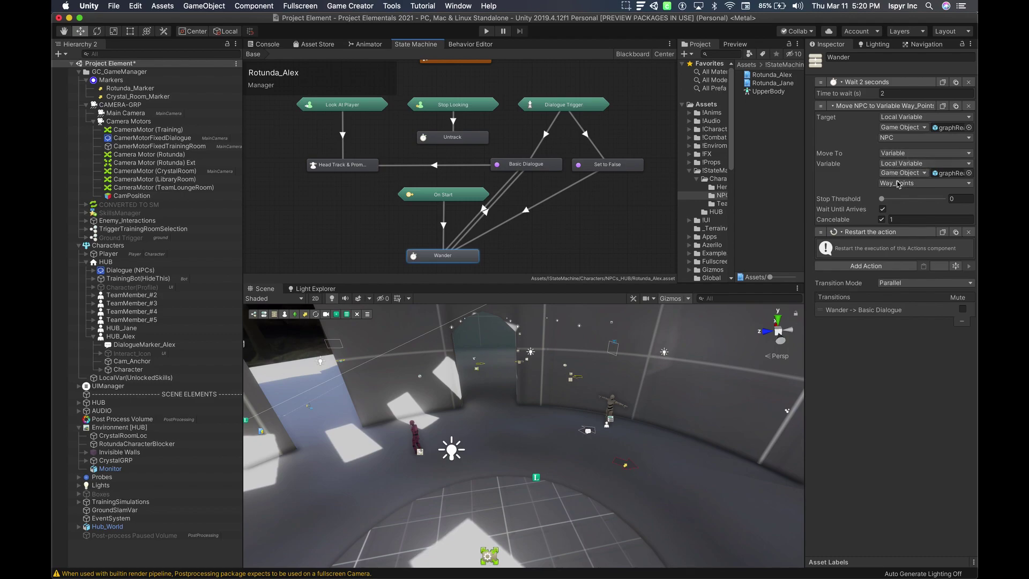
Tick Cancelable on Wander's Move NPC to Variable Way_Points action.
left_click(905, 184)
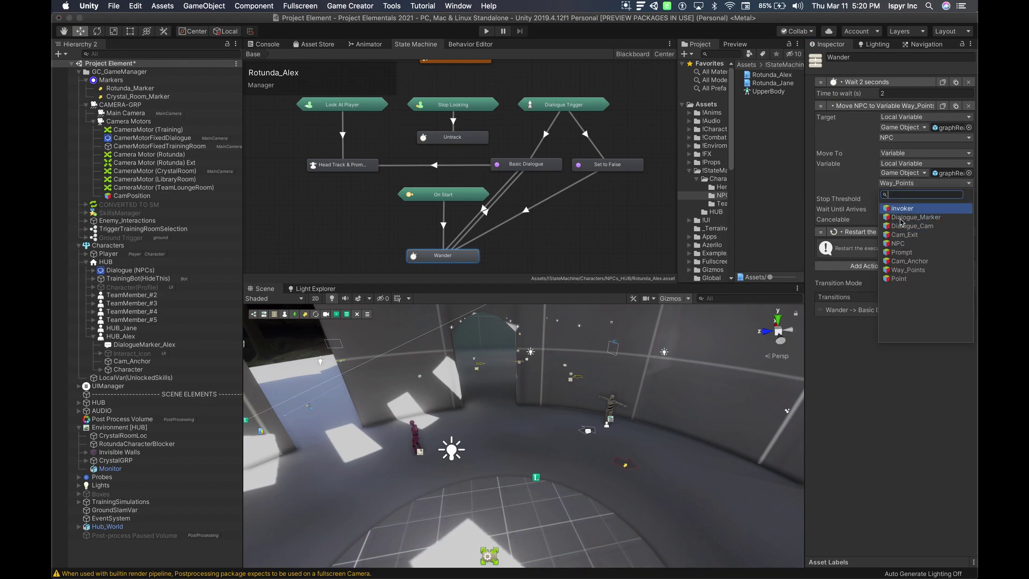
left_click(631, 55)
left_click(631, 55)
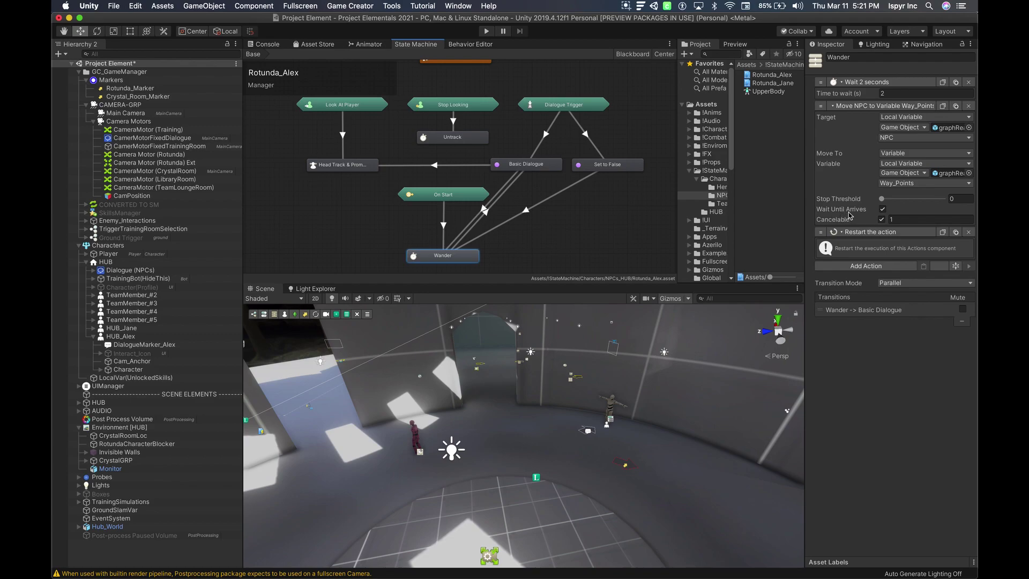
left_click(882, 219)
Check the Blackboard and Look At Player trigger, then show Head Track & Prompt's actions.
left_click(333, 235)
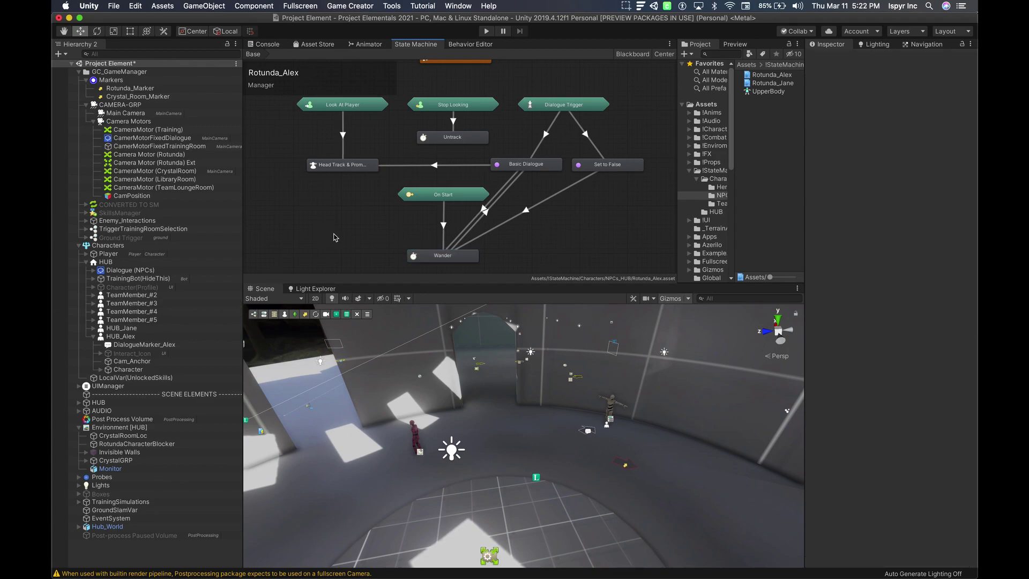
left_click(631, 54)
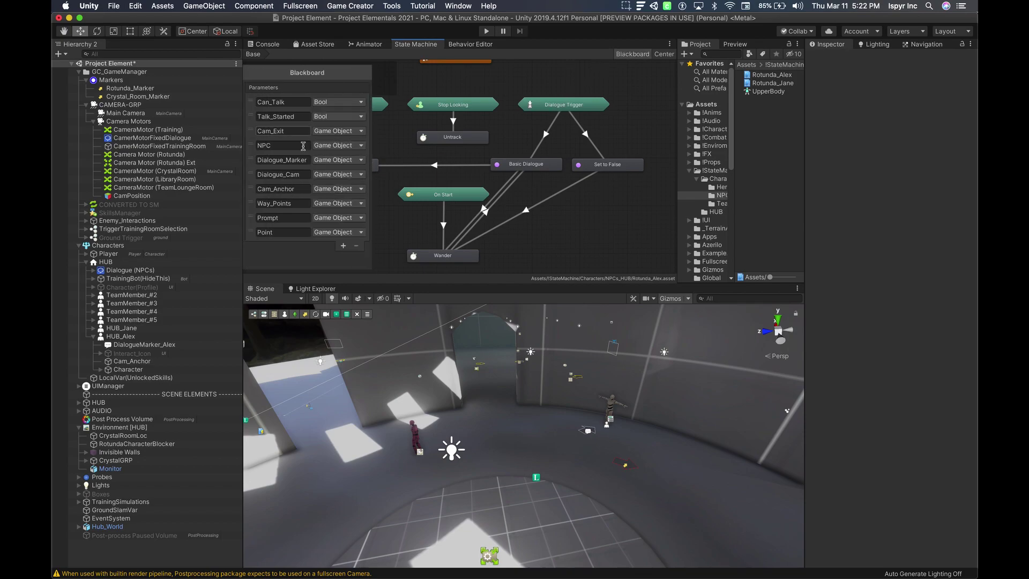
left_click(632, 54)
left_click(331, 105)
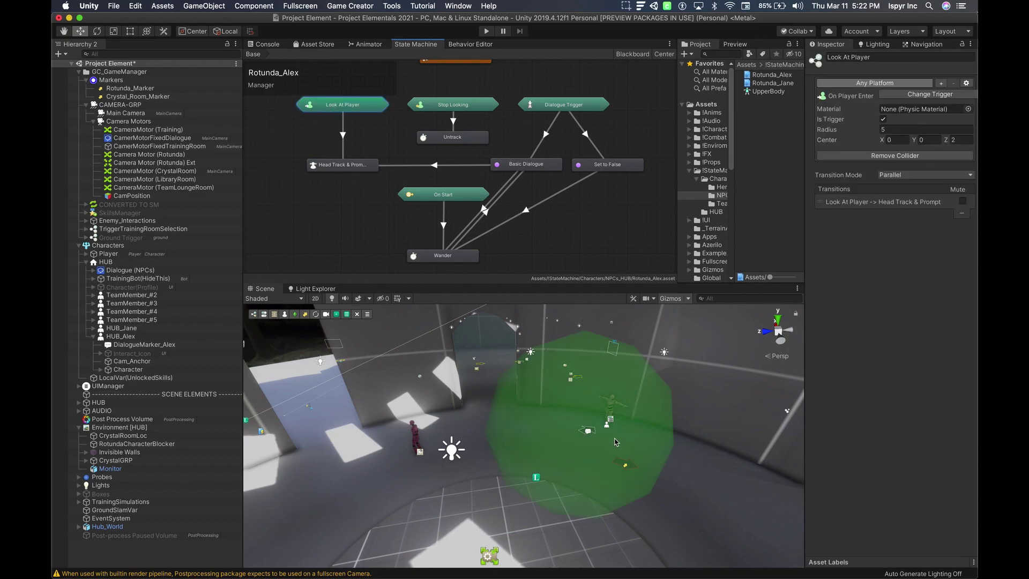
left_click(342, 166)
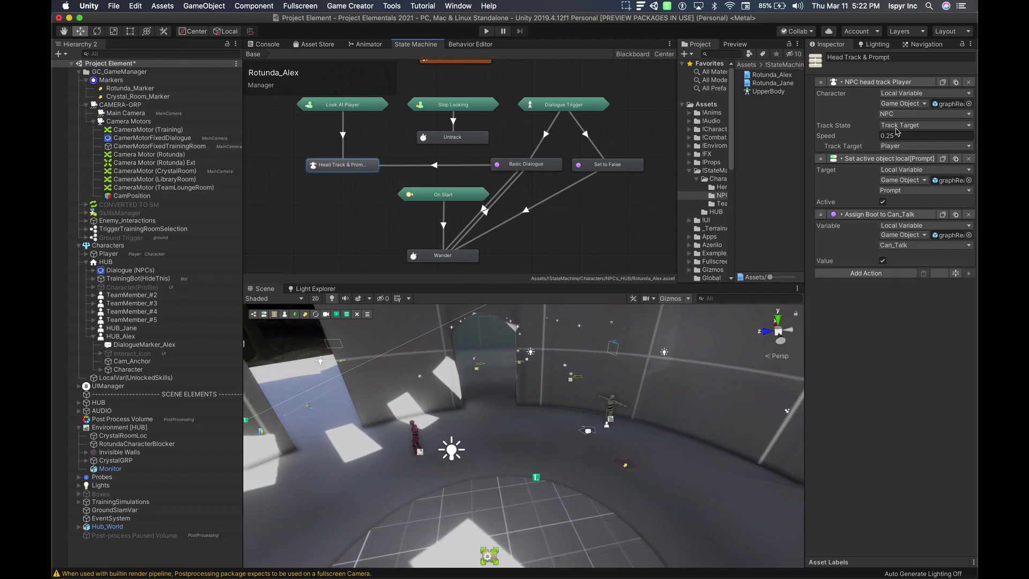
Search Add Action for 'head' without adding anything, then set Can_Talk's assigned Value to false.
left_click(860, 274)
type("hea")
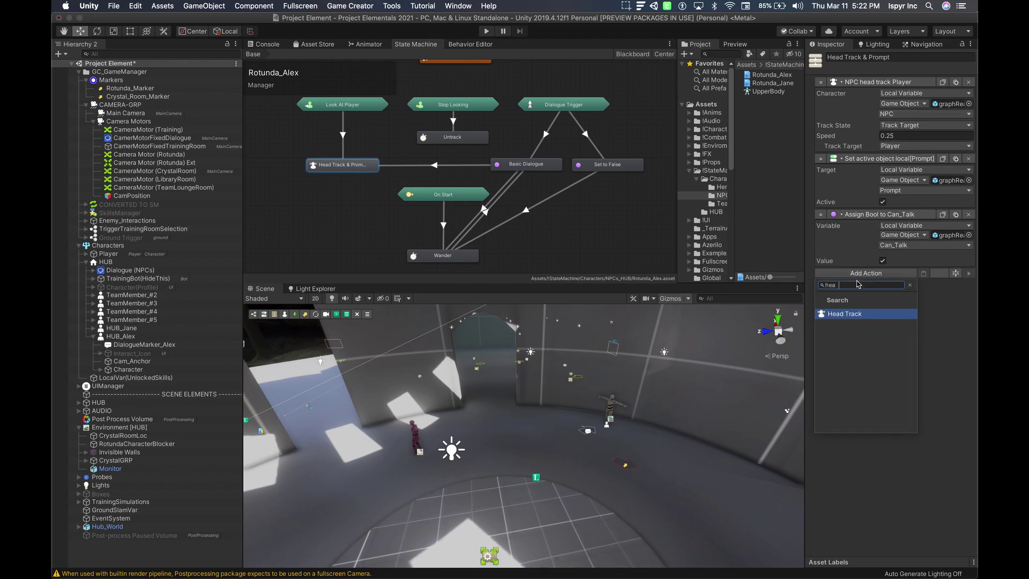
type("d")
left_click(921, 309)
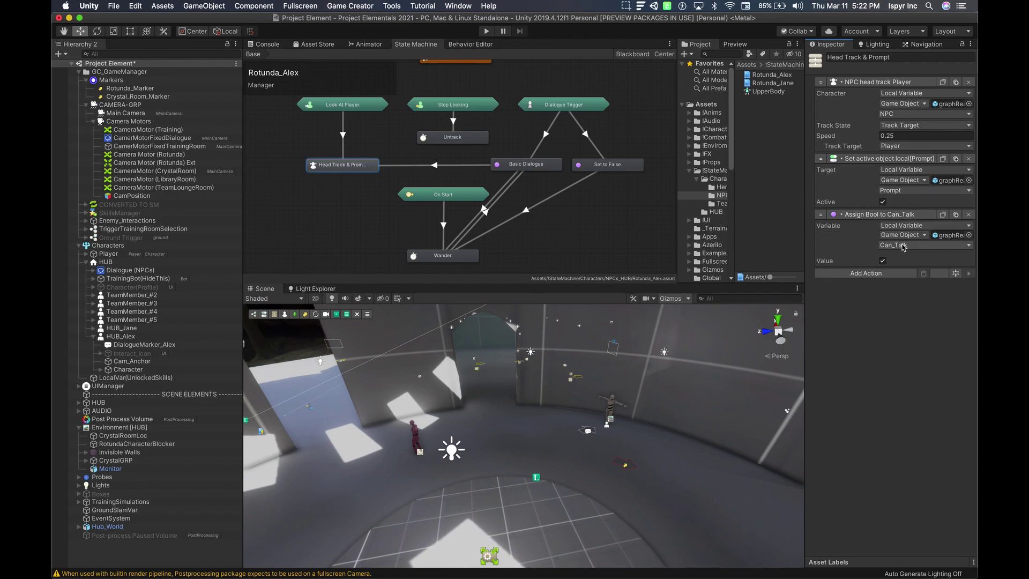
left_click(882, 260)
Select Dialogue Trigger to show its Joystick Button 3 key-down trigger and Selective transitions.
left_click(558, 218)
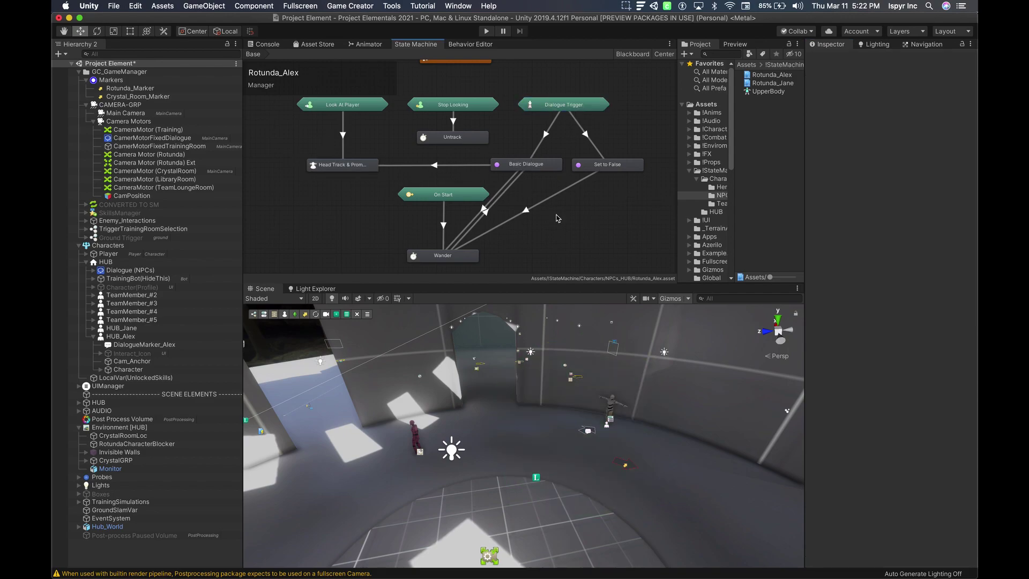
left_click(555, 107)
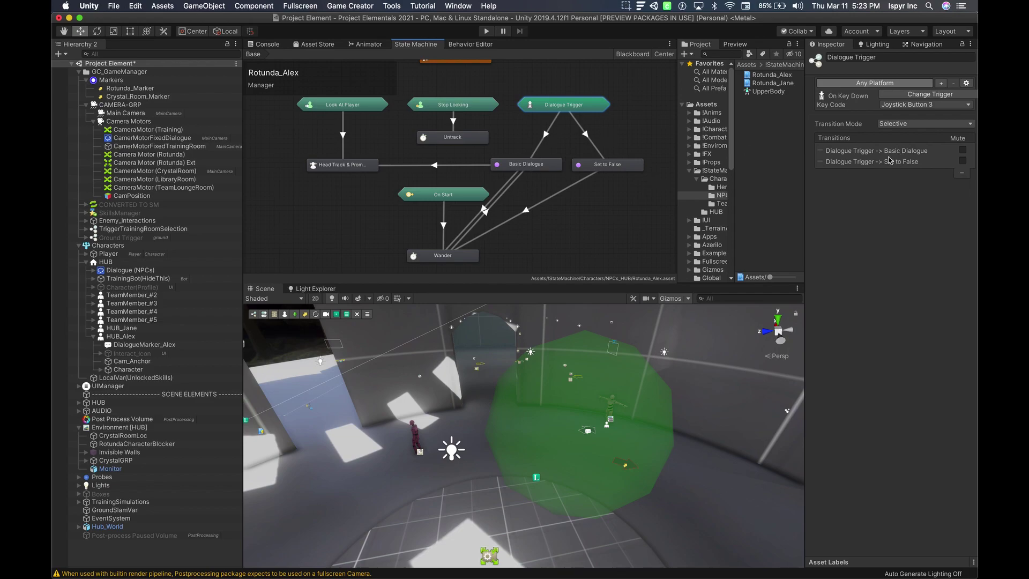
Check Set to False's actions, then select the Dialogue Trigger → Basic Dialogue Can_Talk transition.
left_click(594, 170)
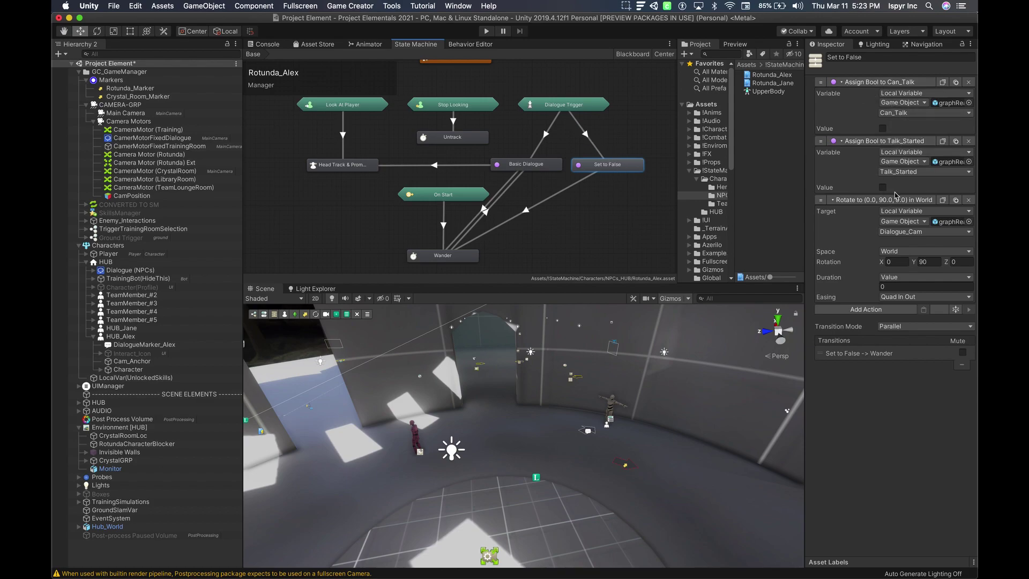
left_click(591, 98)
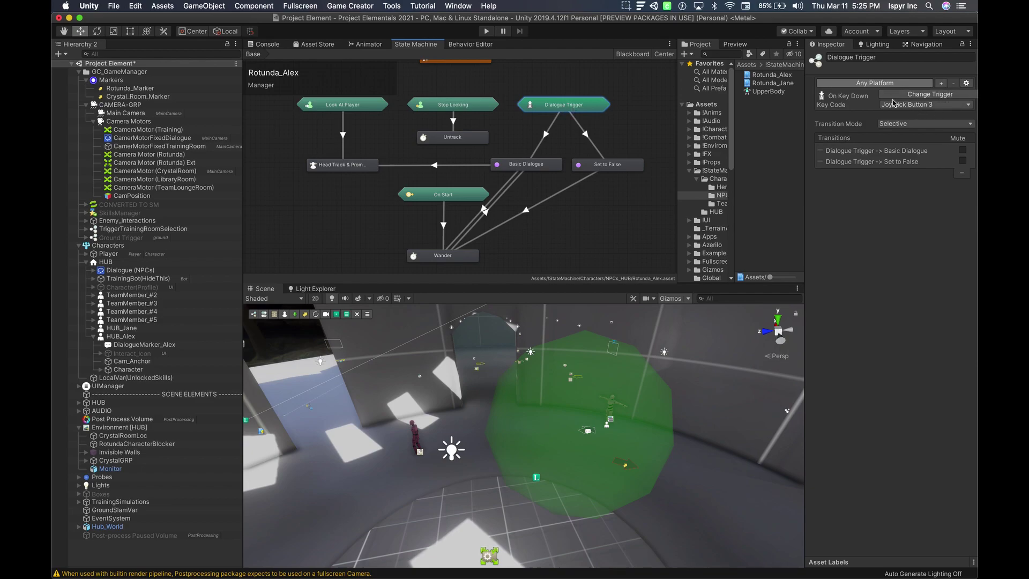
left_click(545, 137)
left_click(545, 136)
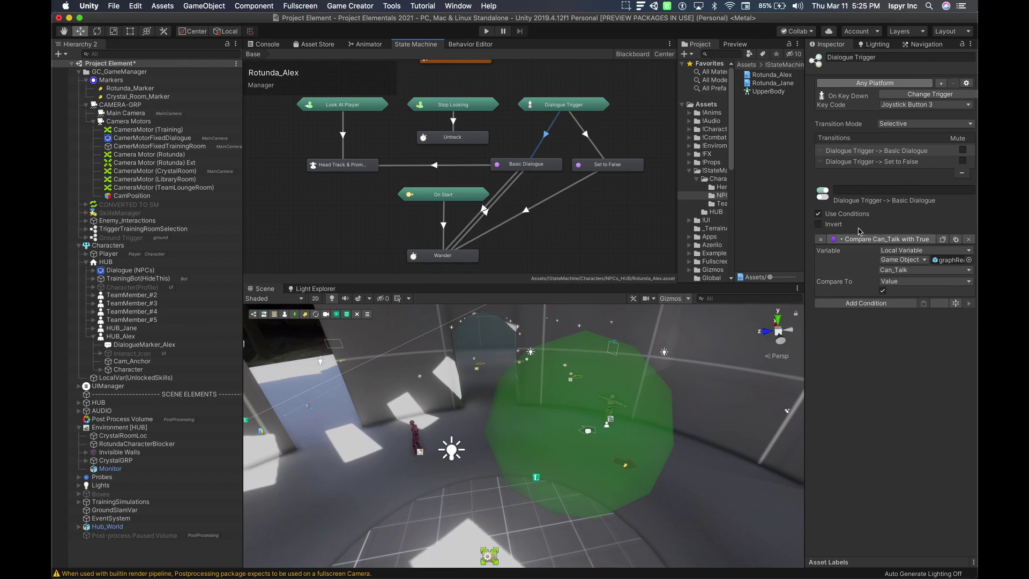
Add a local Variable Bool condition requiring Can_Talk to be True, then select the Basic Dialogue state.
left_click(833, 216)
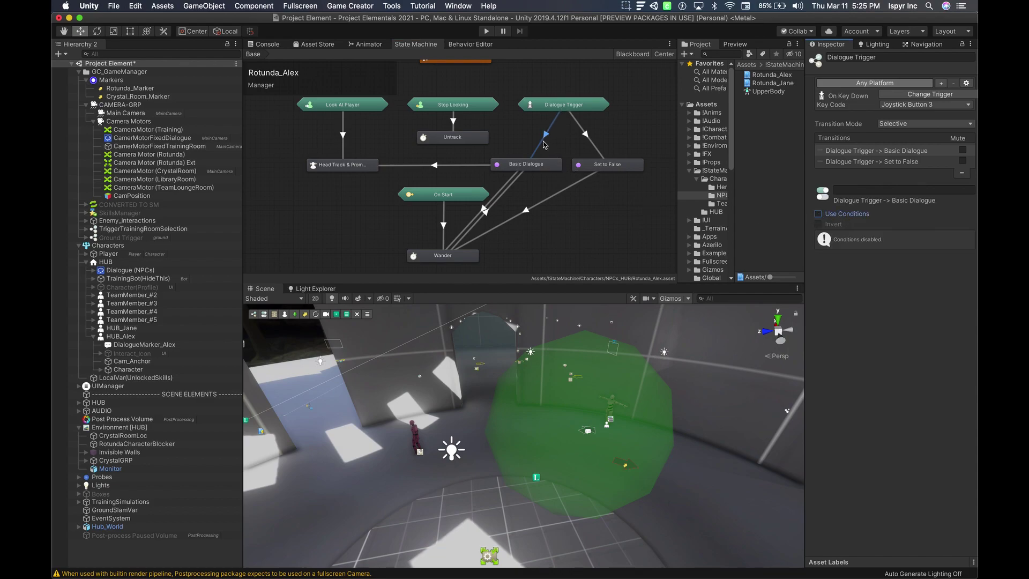
left_click(834, 216)
left_click(866, 259)
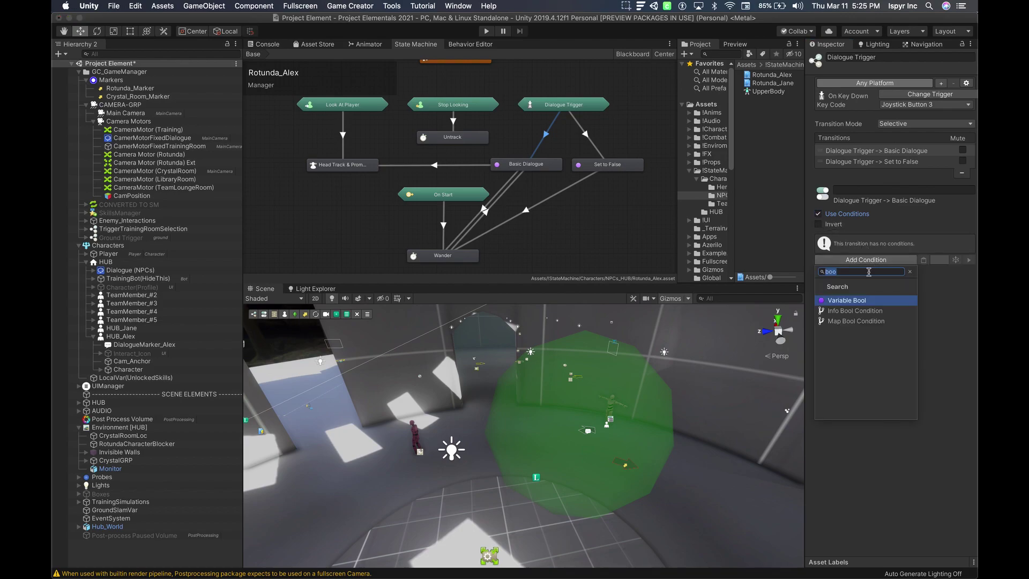
left_click(848, 301)
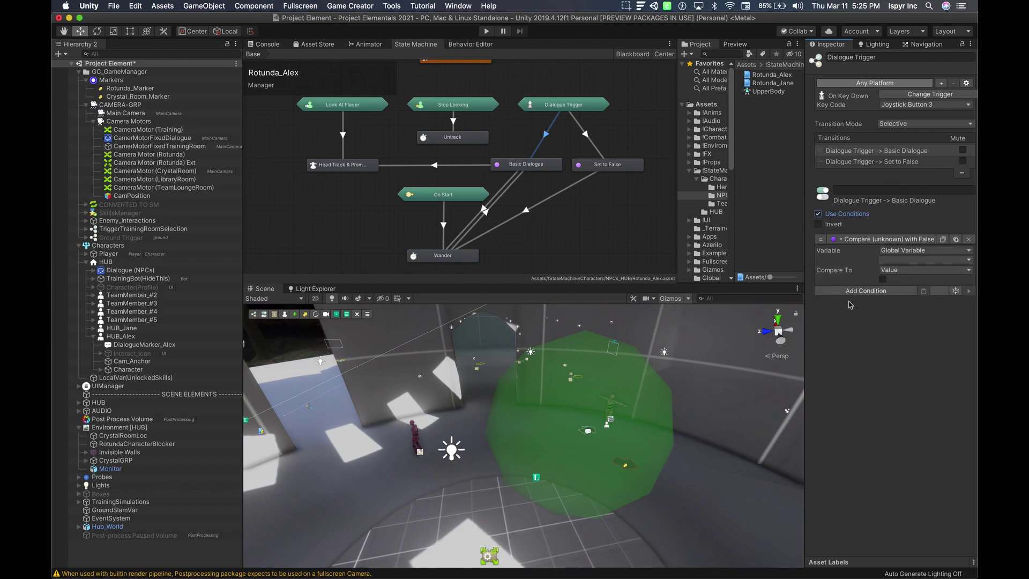
left_click(914, 252)
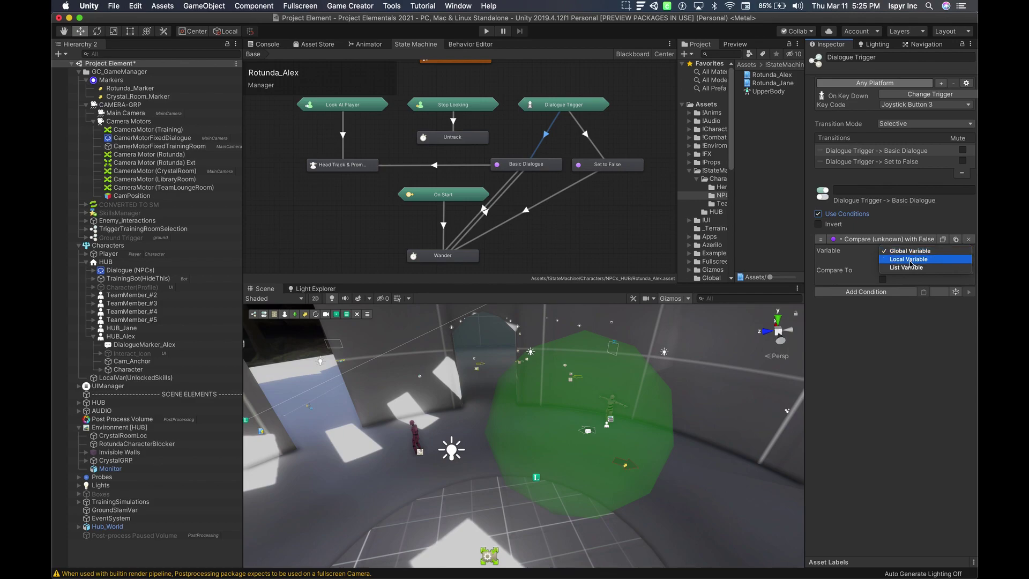
left_click(910, 261)
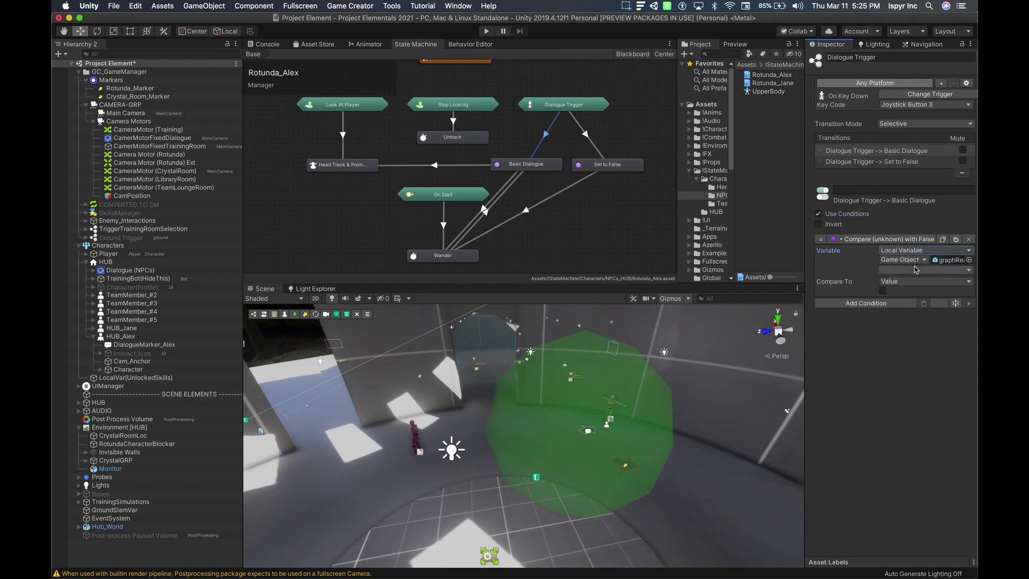
left_click(914, 270)
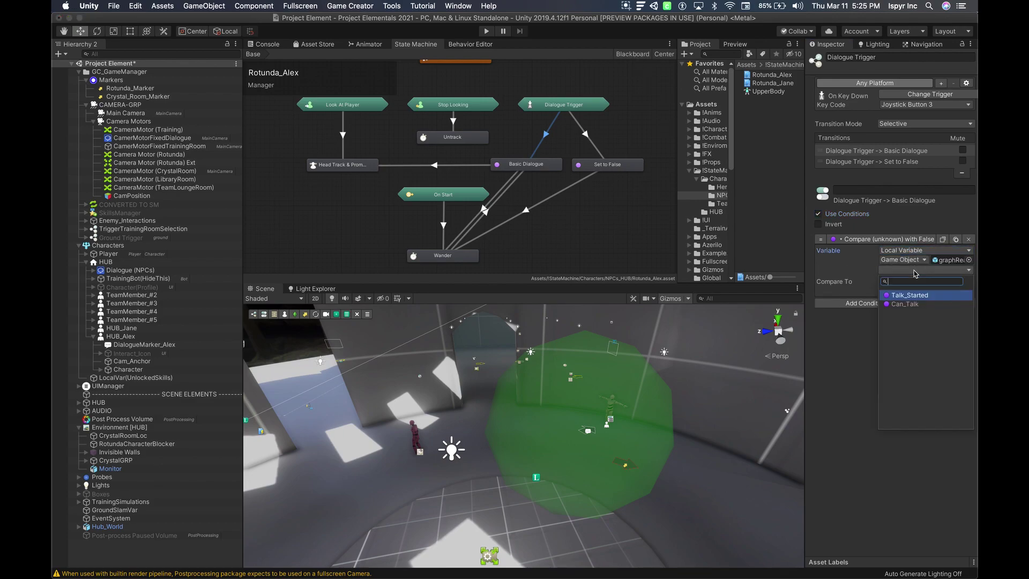
left_click(905, 304)
left_click(883, 291)
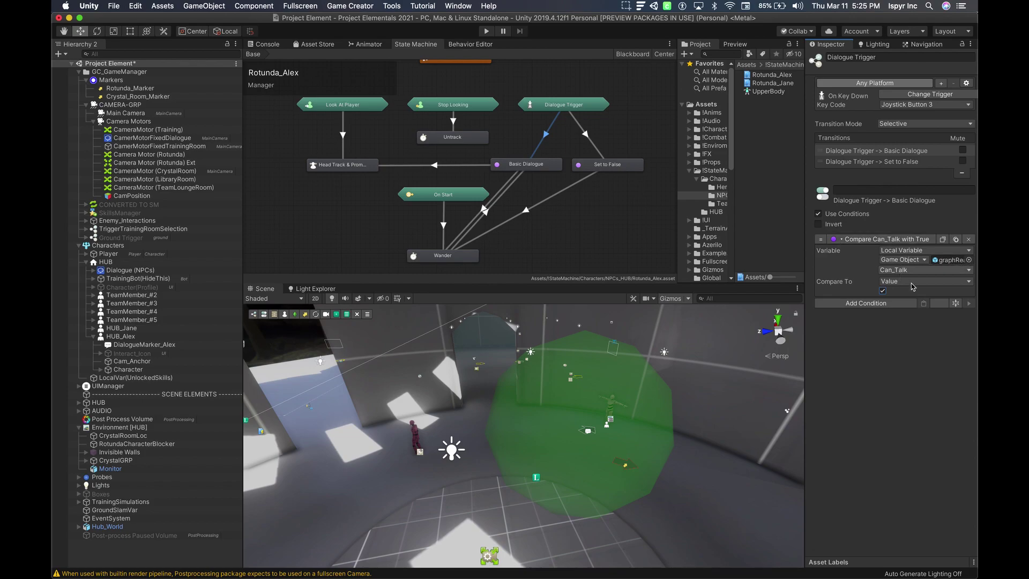
left_click(524, 166)
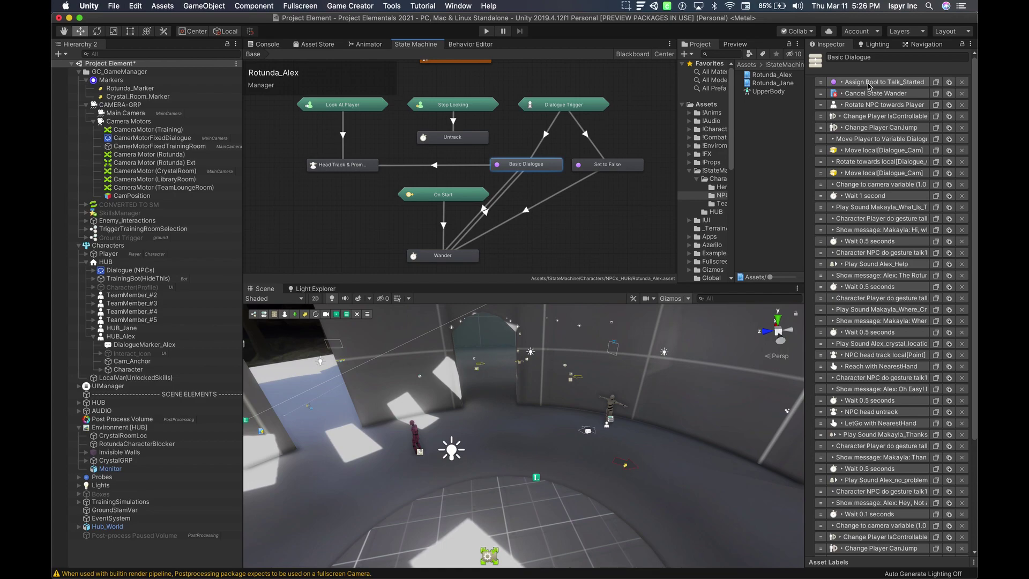
Expand the Assign Bool to Talk_Started and Cancel State Wander actions and review the rest of the action list.
left_click(869, 83)
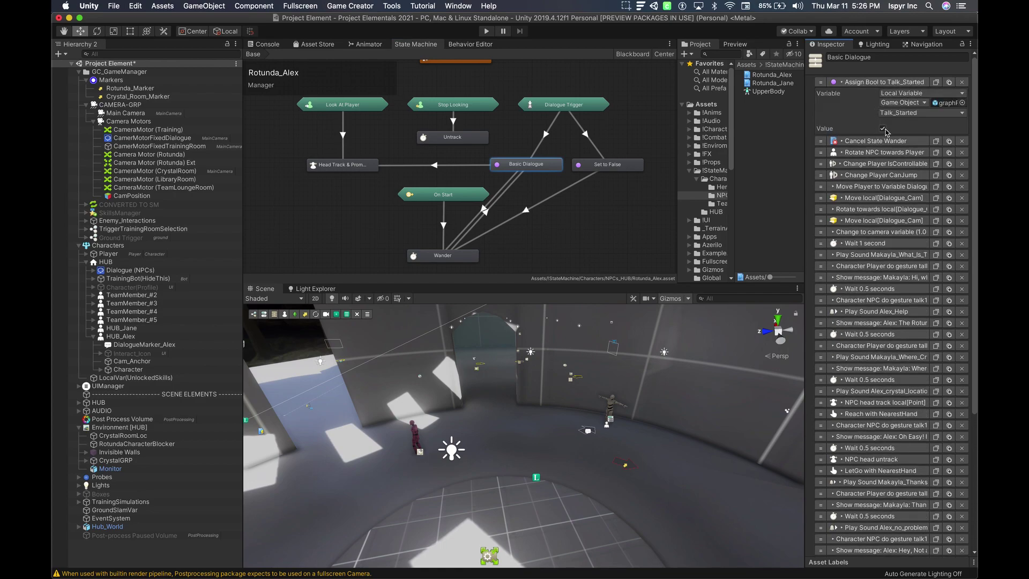
left_click(861, 142)
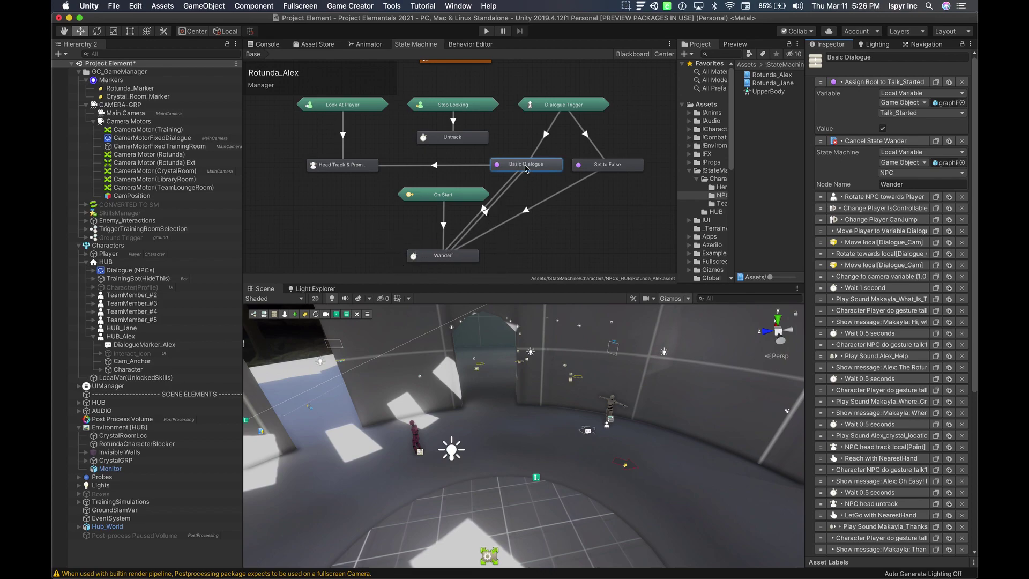
scroll(875, 198, "down", 3)
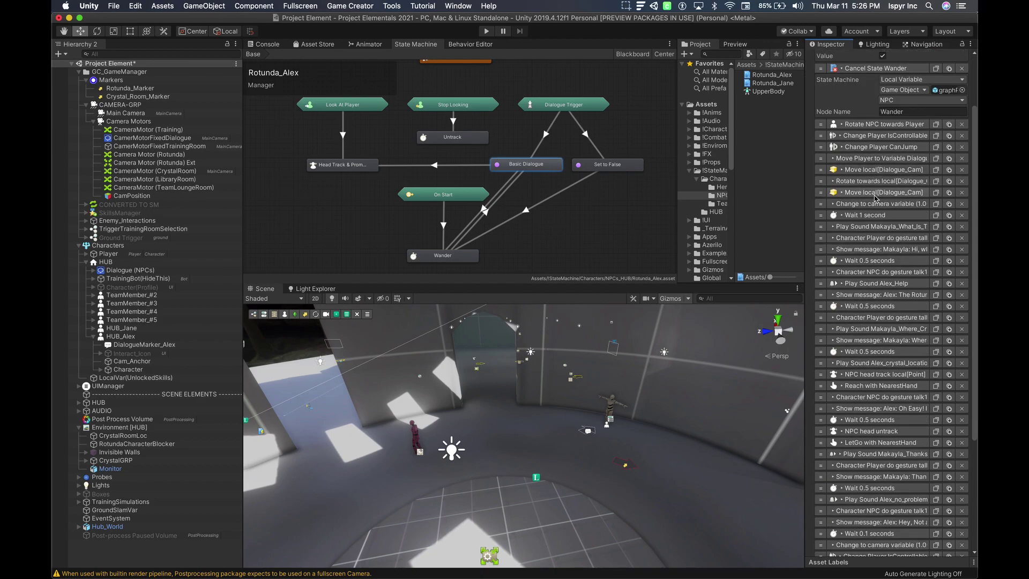
scroll(875, 198, "down", 4)
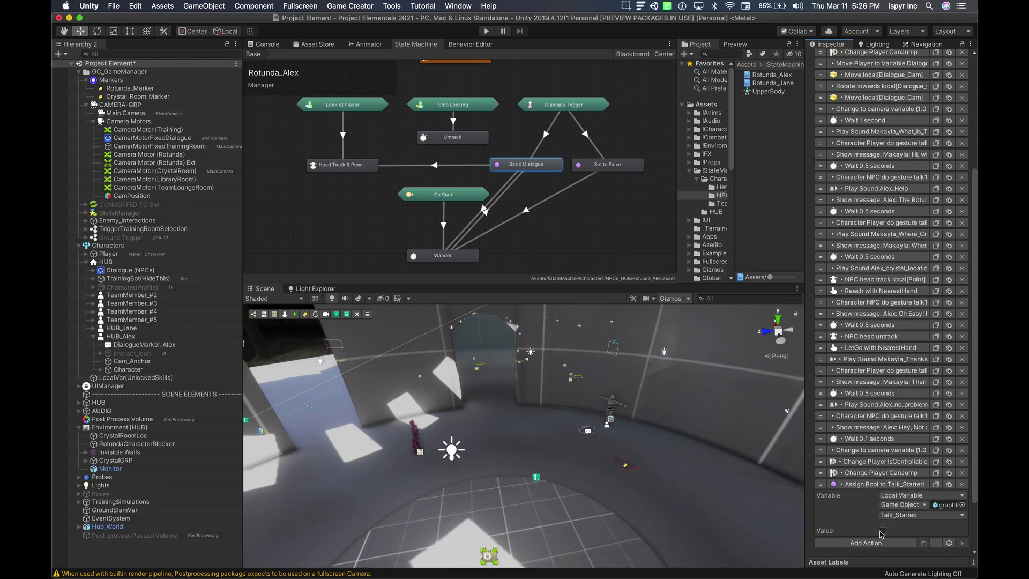
scroll(883, 521, "up", 6)
scroll(863, 353, "down", 3)
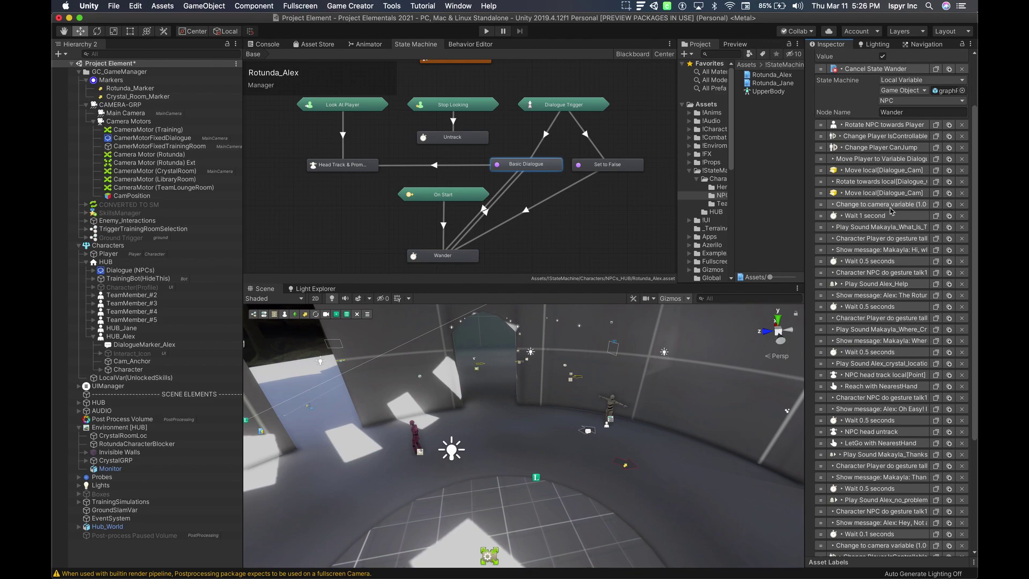
scroll(889, 215, "up", 2)
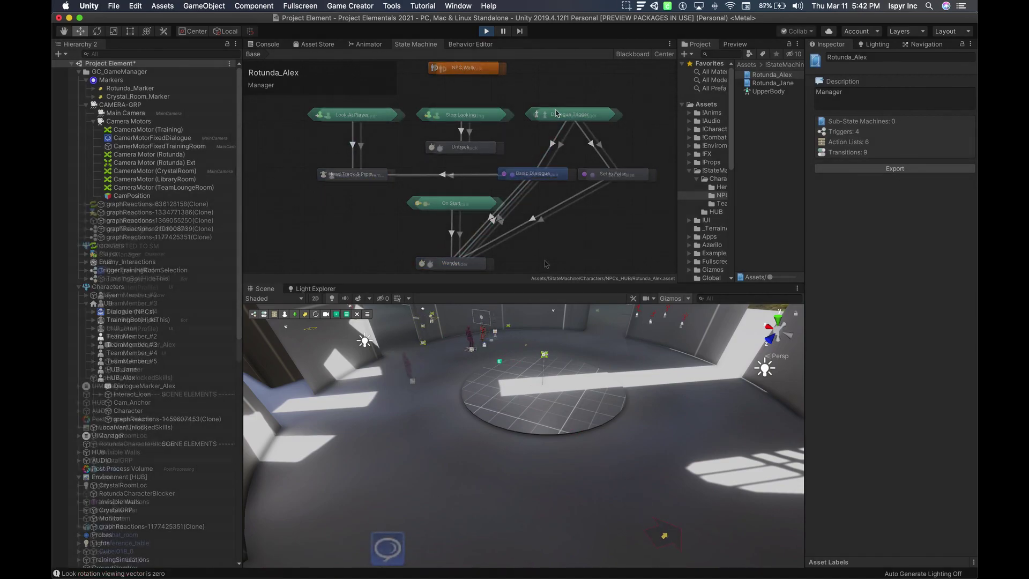
Stop Play mode and return to editing the Rotunda_Alex state machine.
key("super+p")
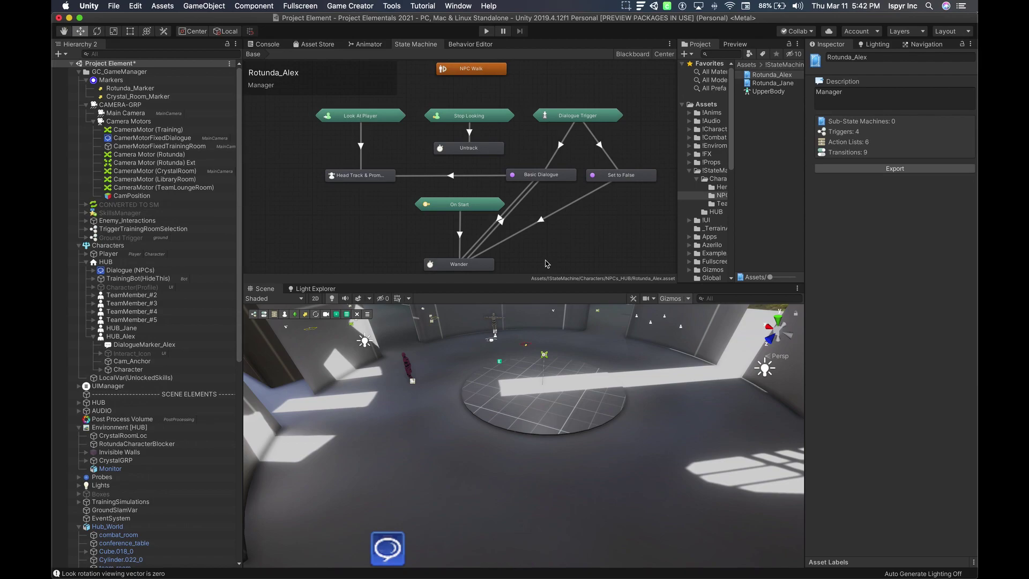